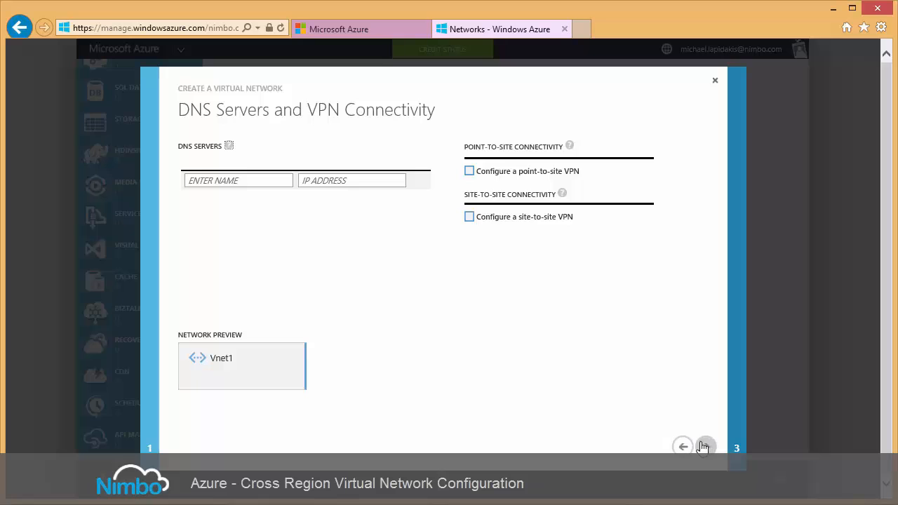
Step: Leave DNS and VPN unconfigured for Vnet1 and set its 10.0.0.0 address space to CIDR /16
left_click(703, 446)
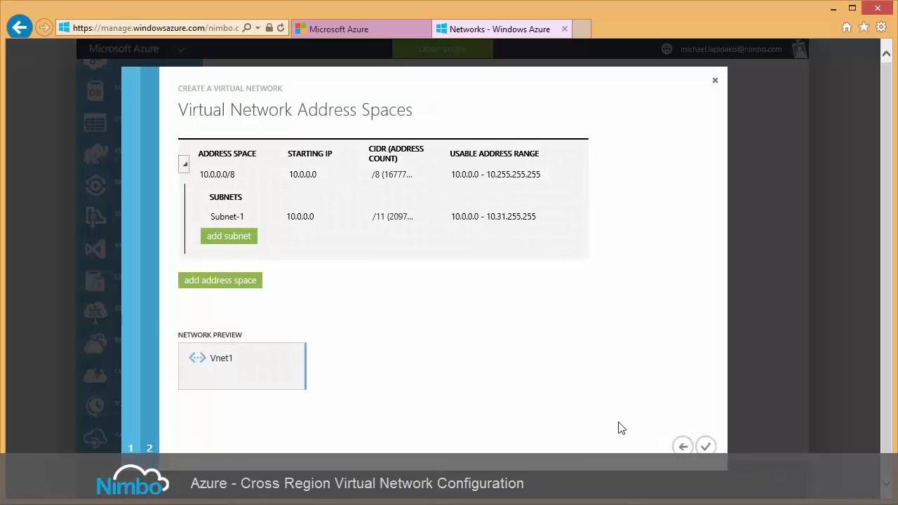
left_click(427, 175)
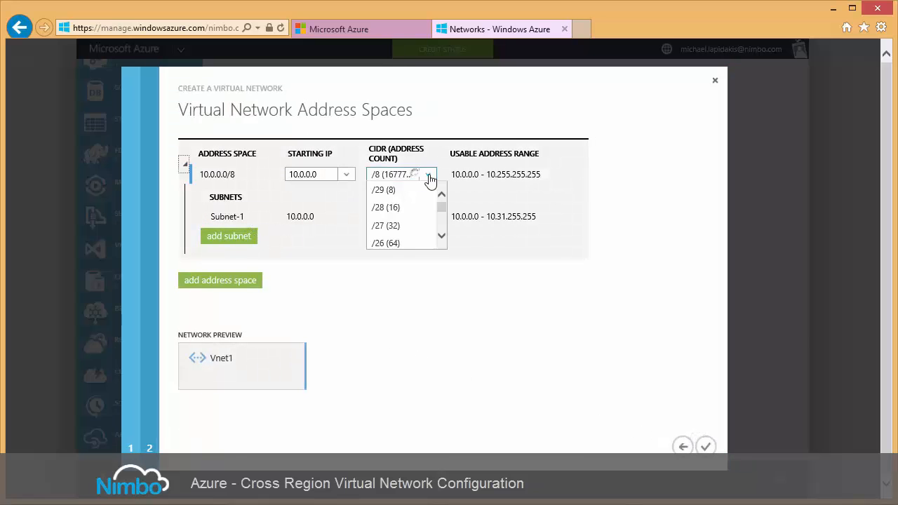
scroll(428, 226, "down", 1)
scroll(428, 230, "down", 10)
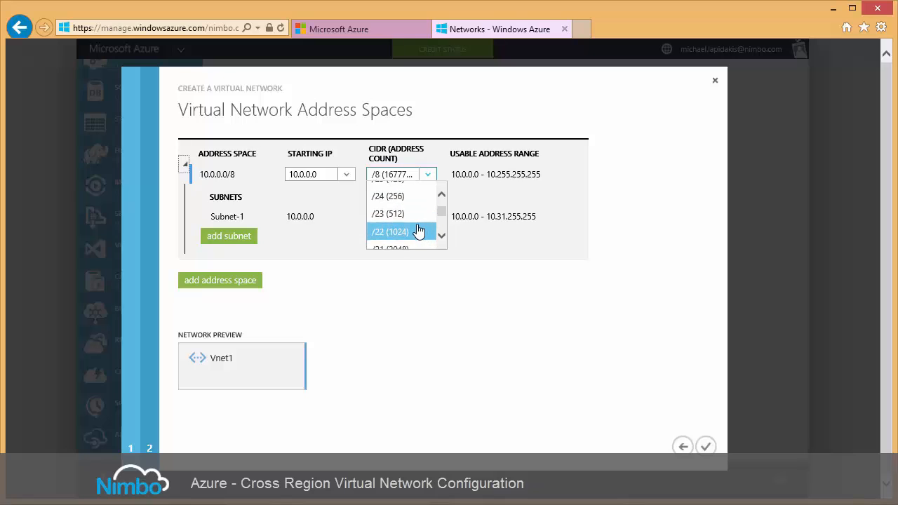
left_click(414, 230)
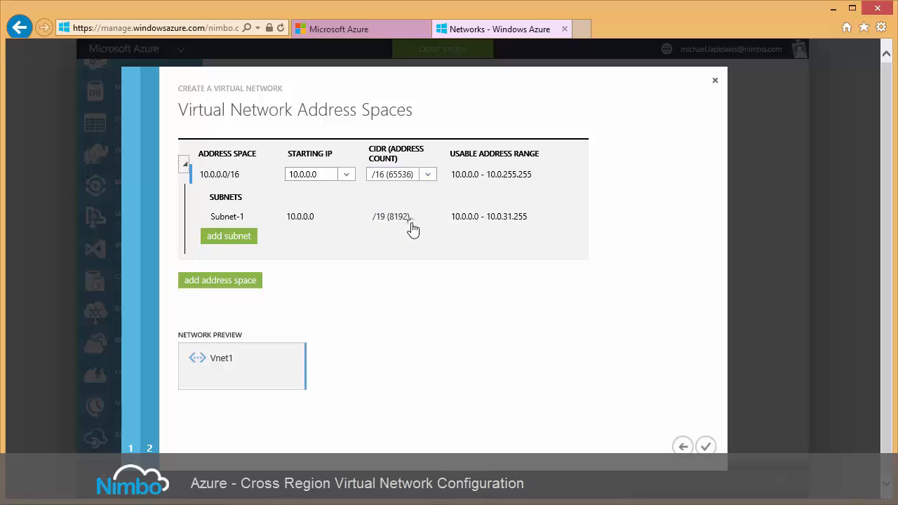
Step: Set Subnet-1 of Vnet1 to CIDR /25 (128) and create the virtual network
left_click(419, 216)
left_click(428, 217)
scroll(411, 259, "down", 1)
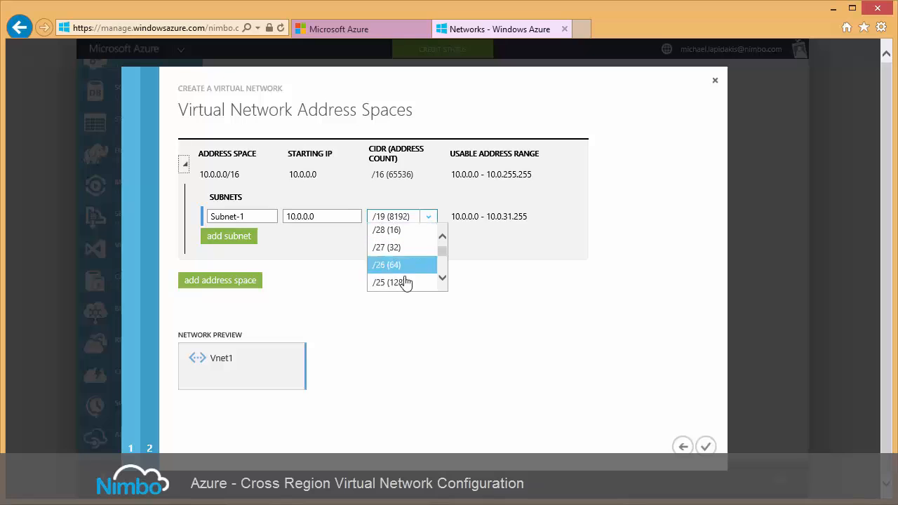
left_click(407, 282)
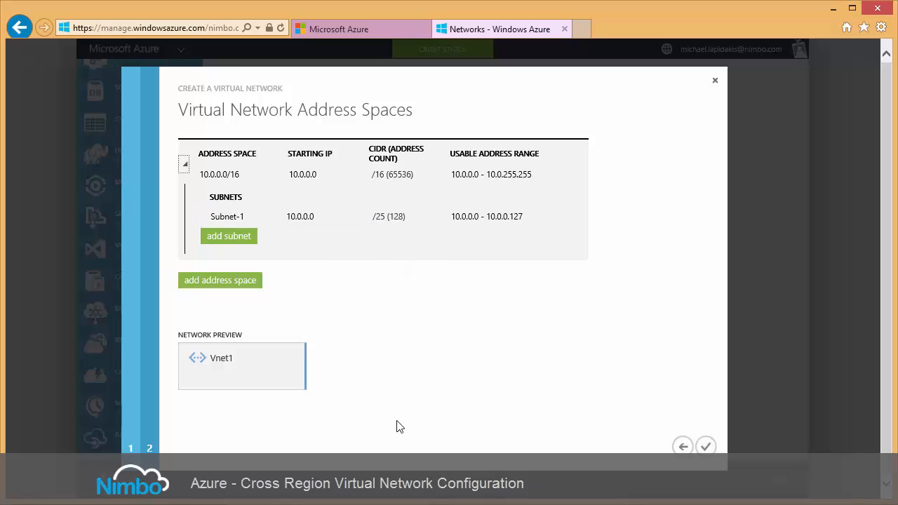
left_click(712, 446)
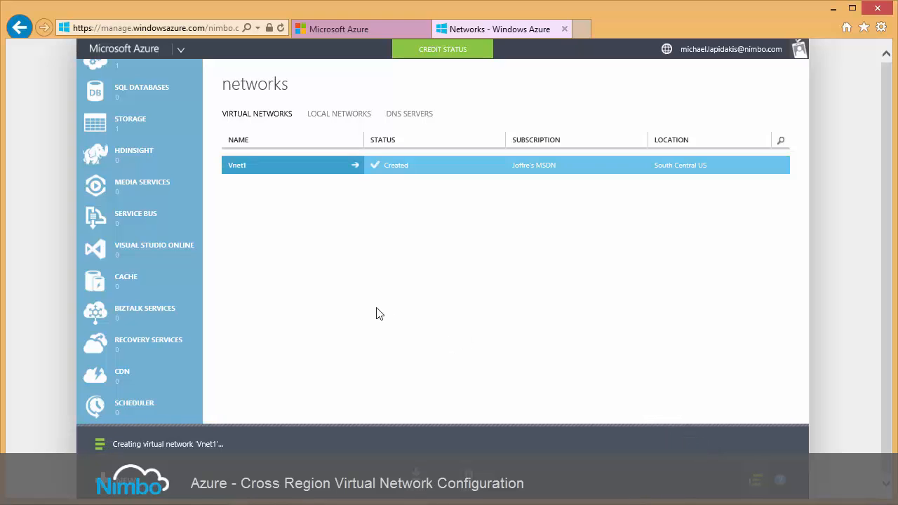
Step: Start a custom-created virtual network with the name Vnet2 and the location East US
left_click(109, 480)
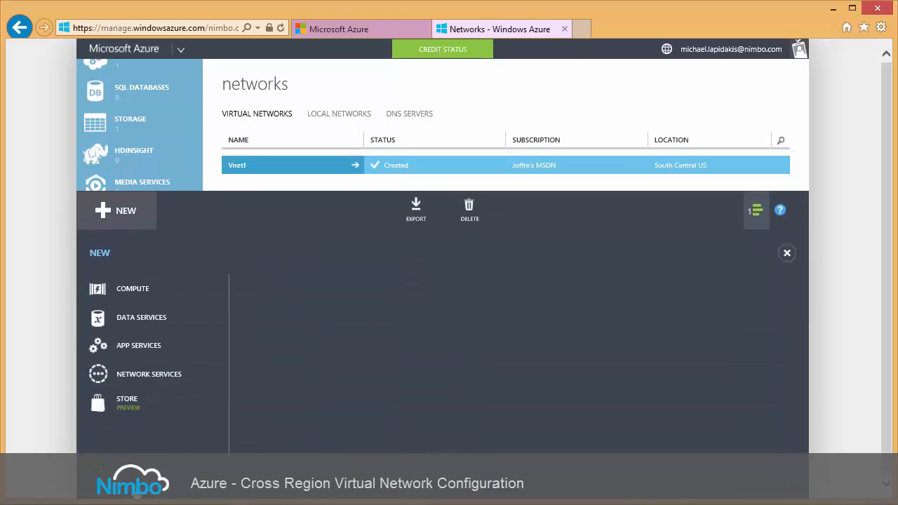
left_click(162, 313)
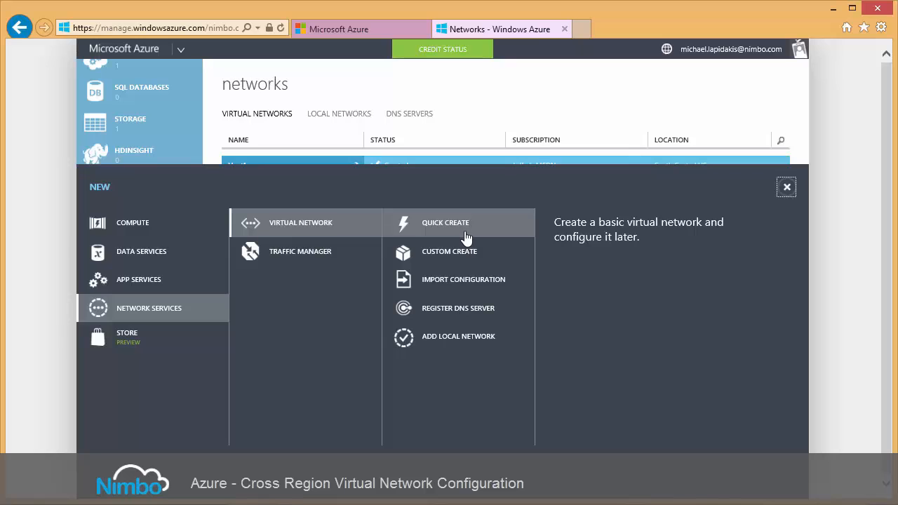
left_click(471, 240)
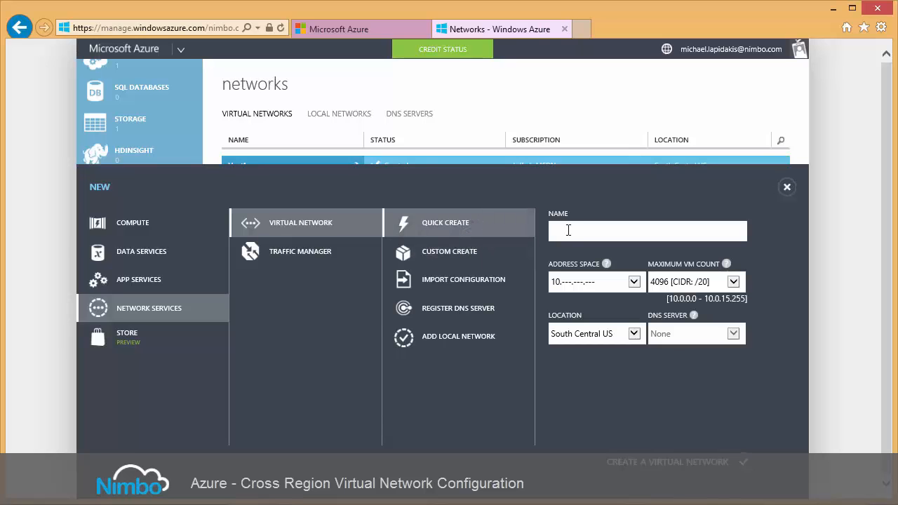
left_click(484, 255)
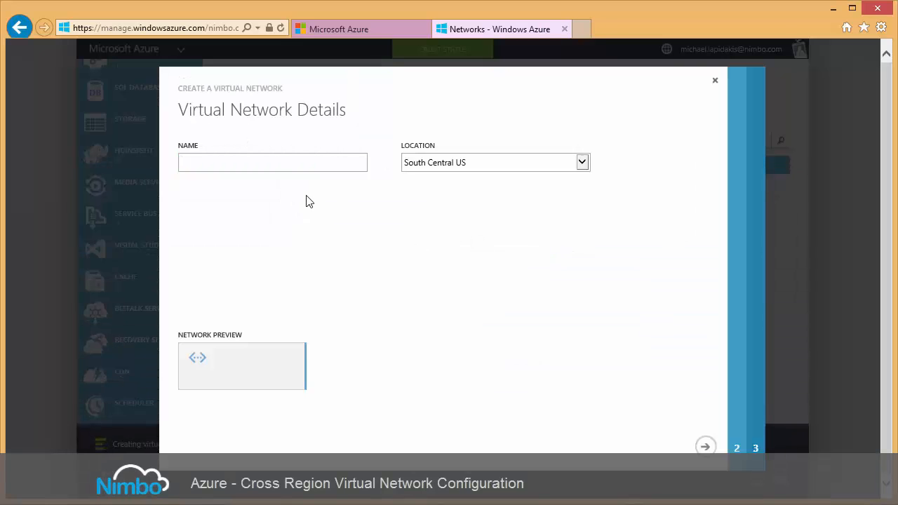
type("Vnet2")
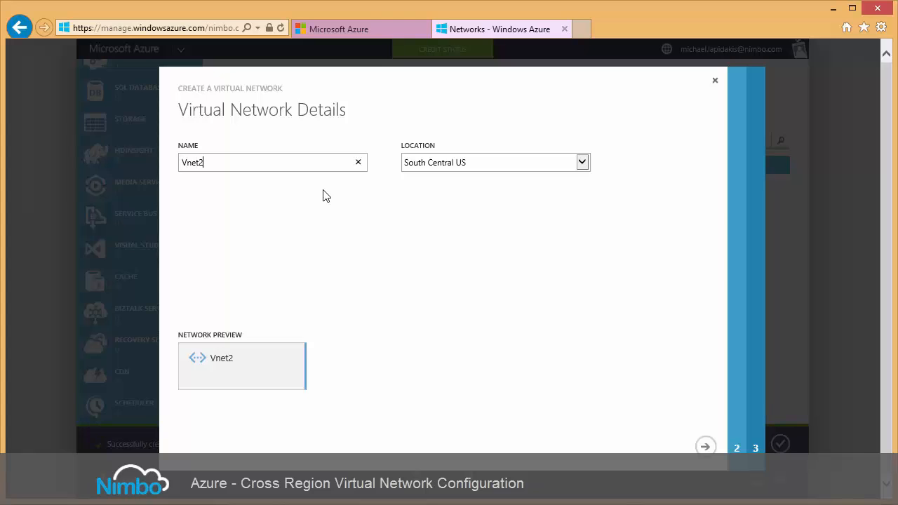
left_click(521, 156)
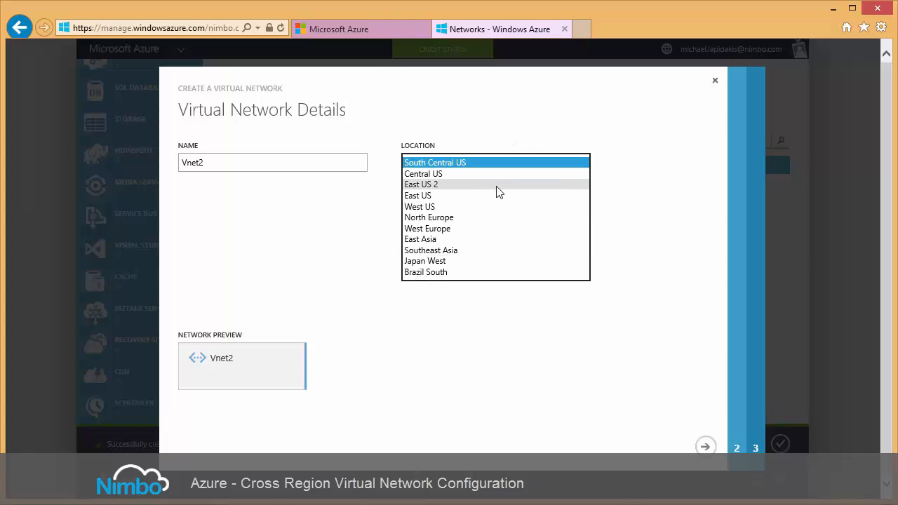
left_click(494, 196)
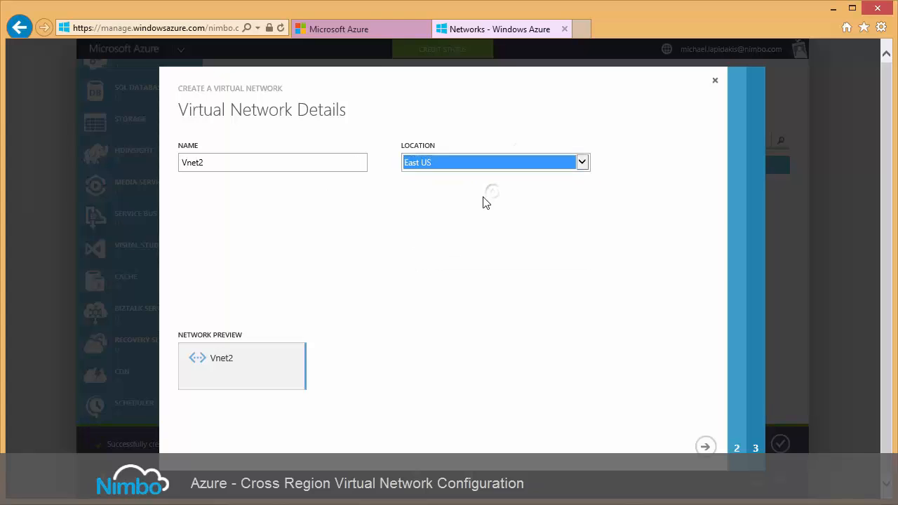
left_click(702, 448)
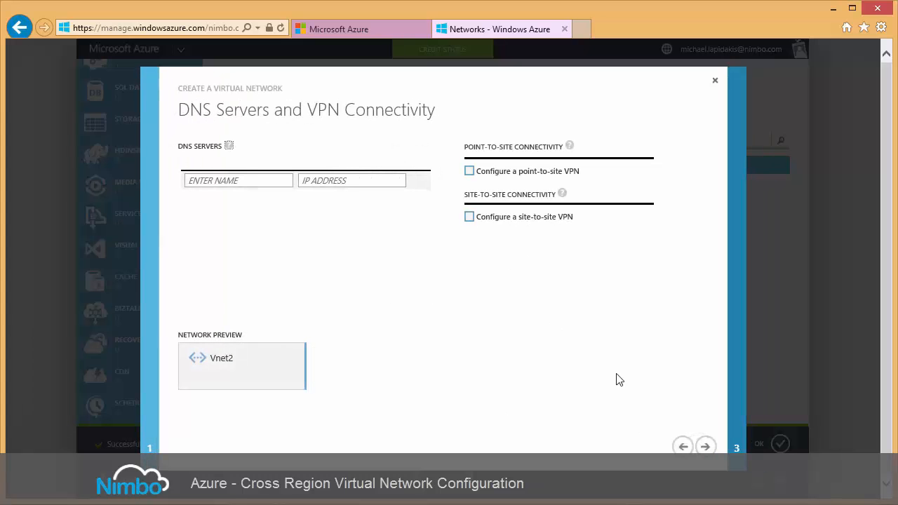
Step: Leave DNS and VPN unconfigured for Vnet2 and set its address space to 172.16.0.0 with CIDR /16
left_click(705, 447)
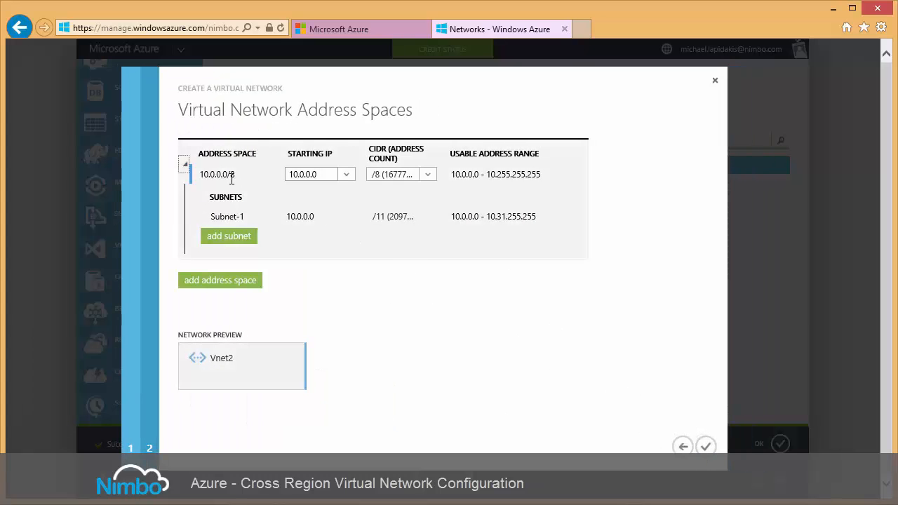
left_click(298, 175)
left_click(299, 177)
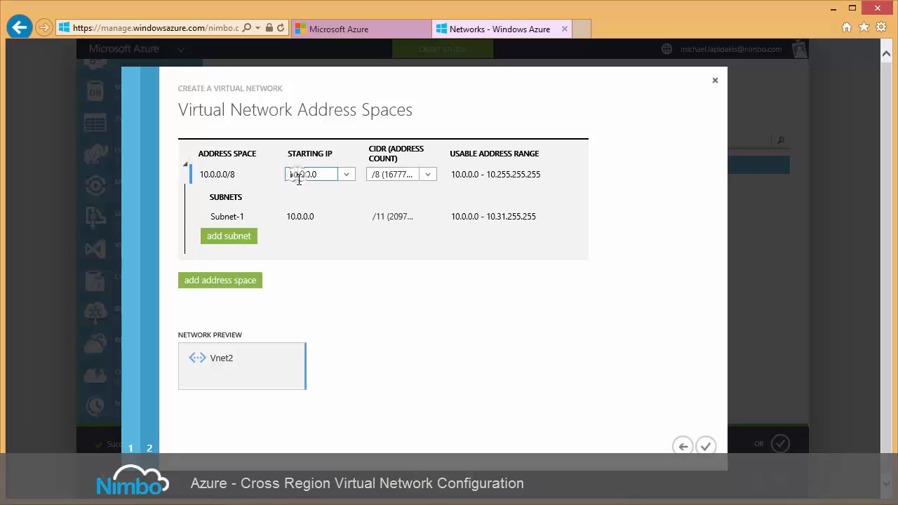
left_click(299, 178)
left_click(302, 207)
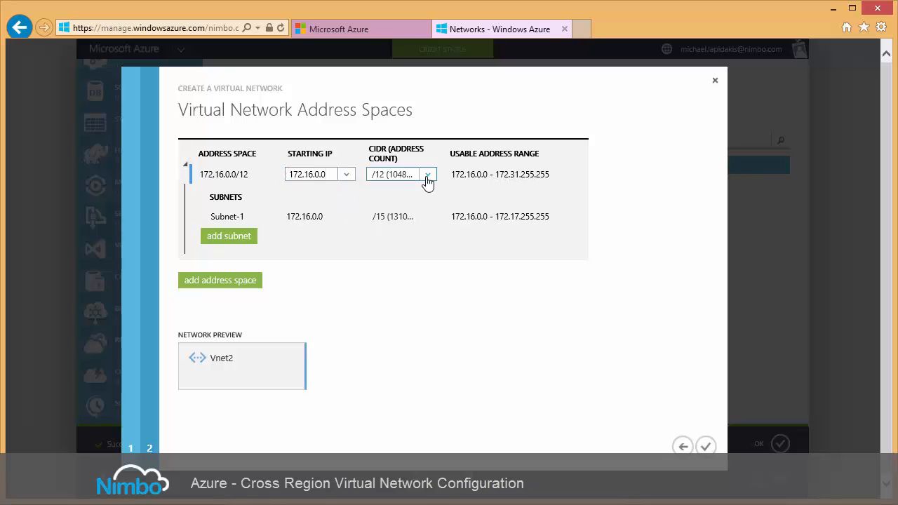
left_click(428, 177)
scroll(416, 237, "down", 5)
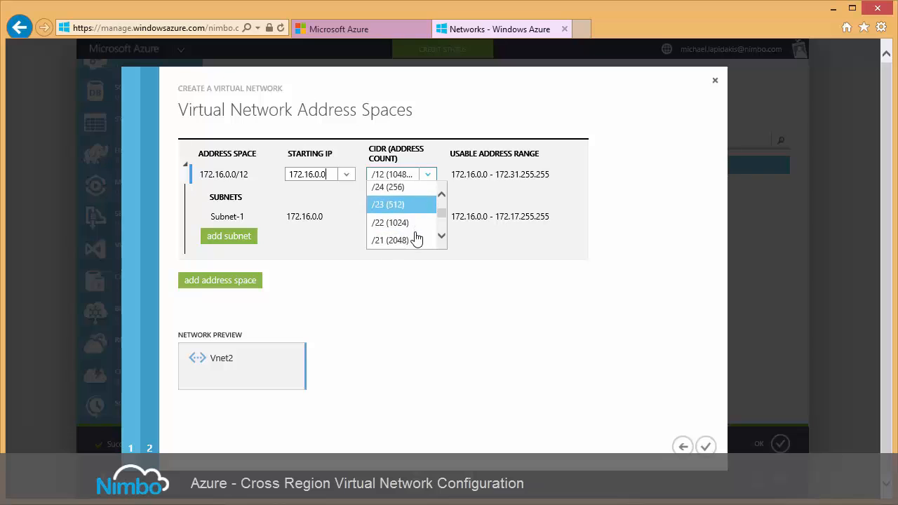
scroll(417, 238, "down", 5)
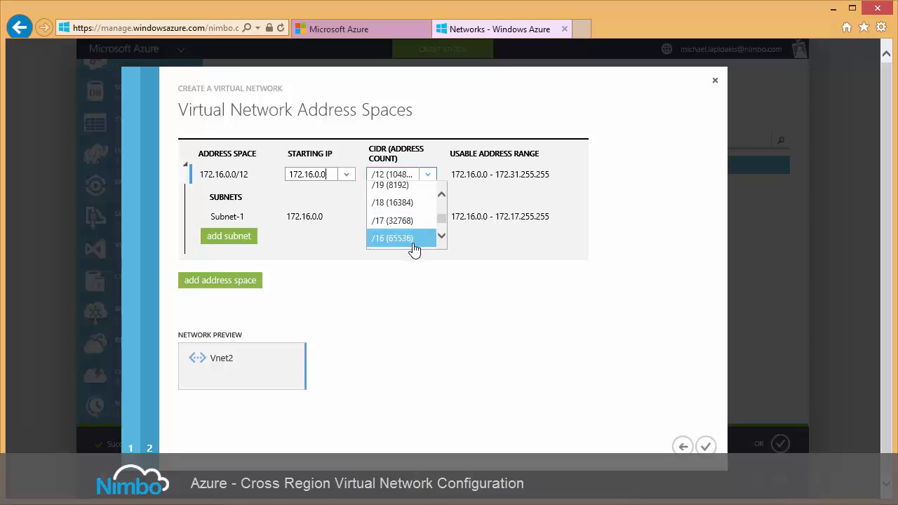
left_click(412, 239)
Step: Set Subnet-1 of Vnet2 to CIDR /25 (128) and create the virtual network
left_click(416, 218)
scroll(414, 270, "down", 1)
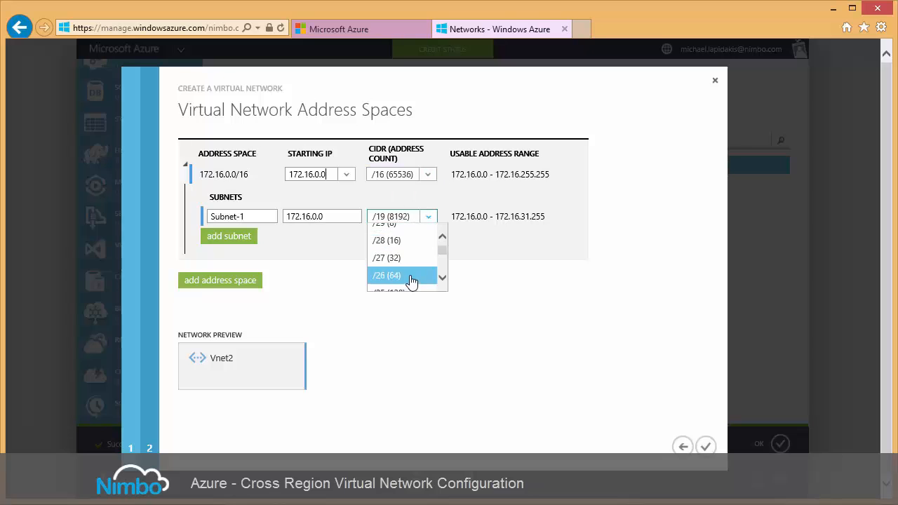
scroll(412, 281, "down", 1)
left_click(411, 277)
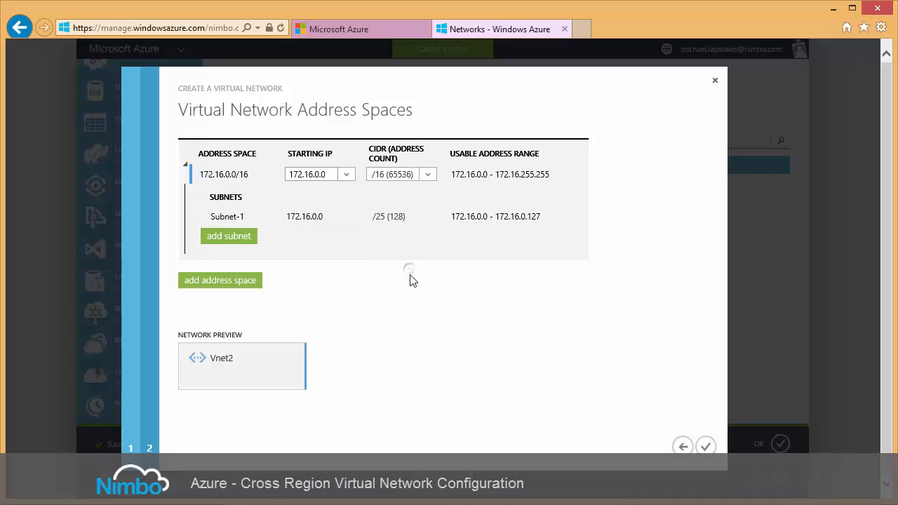
left_click(491, 354)
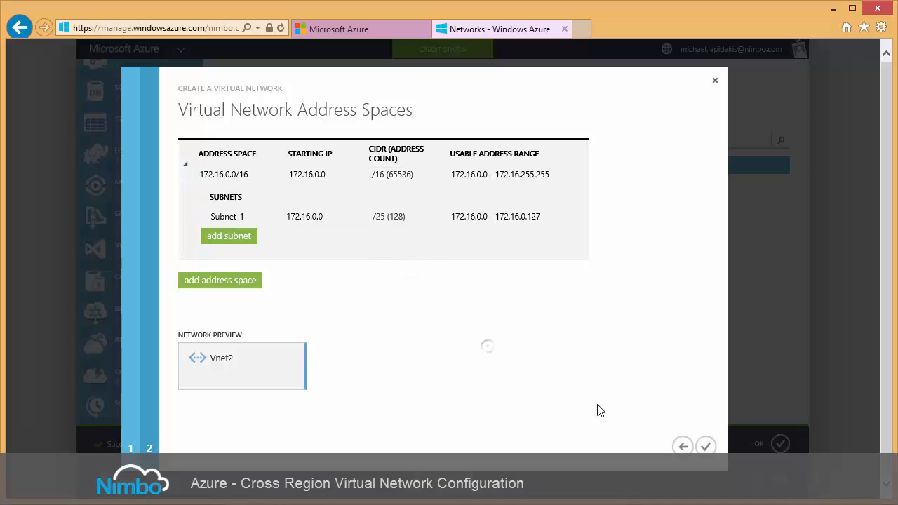
left_click(706, 447)
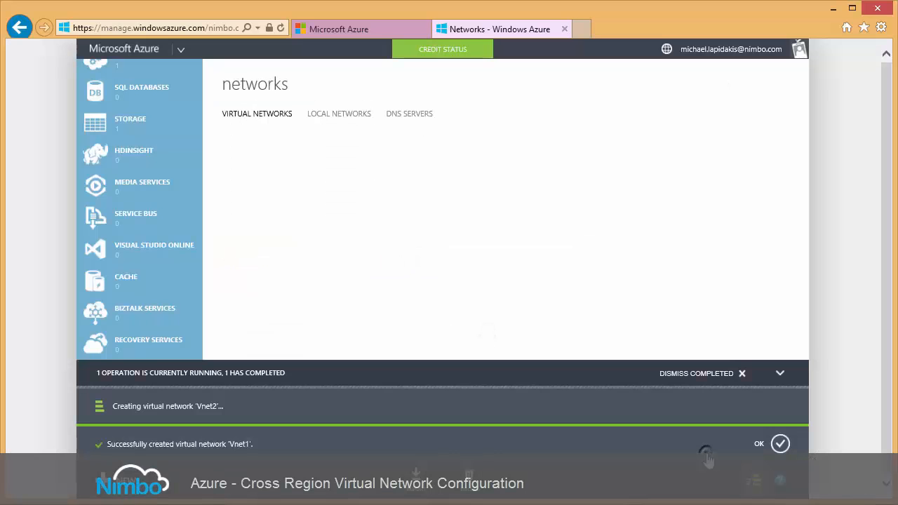
Step: Start adding a local network with the name Vnet1ln and the VPN device IP address 1.1.1.1
left_click(326, 116)
left_click(311, 176)
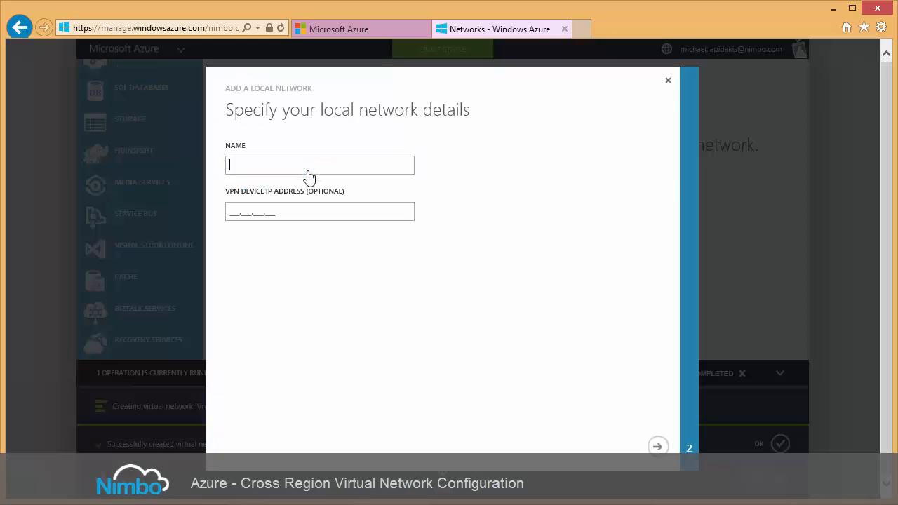
type("B")
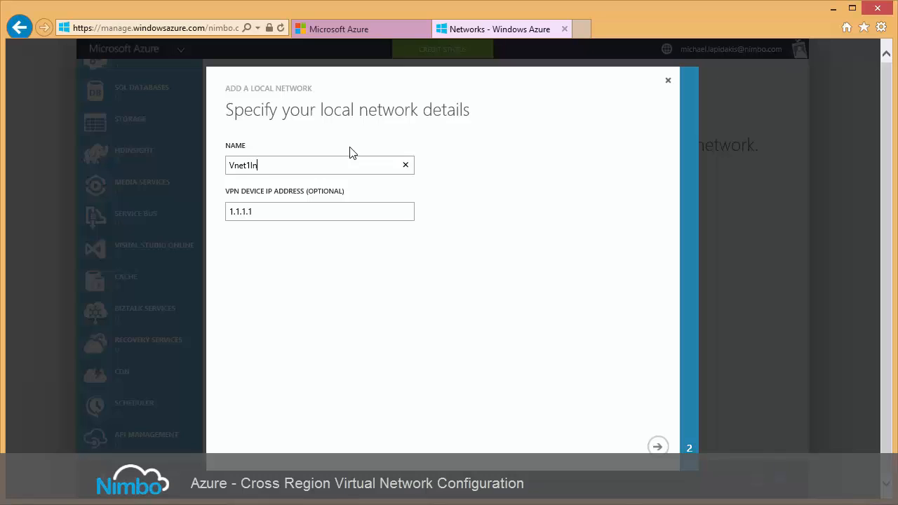
left_click(657, 446)
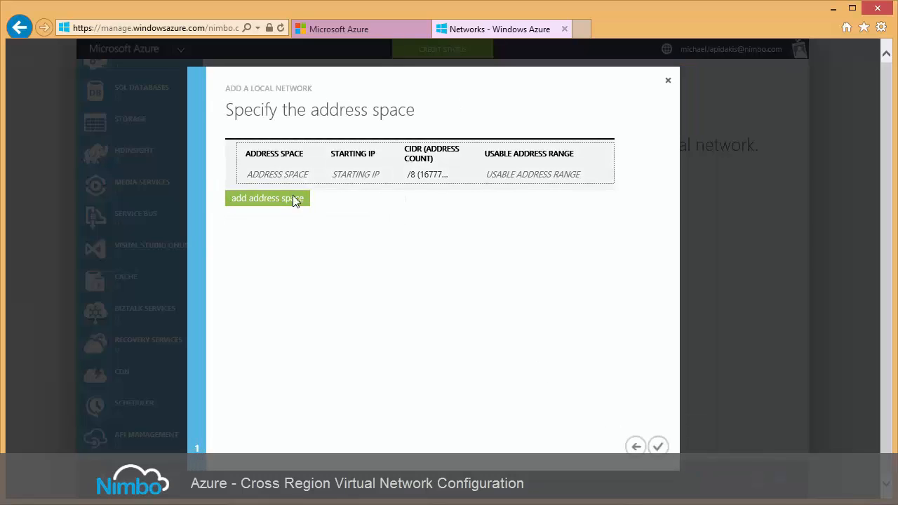
Step: Set the Vnet1ln address space to starting IP 10.0.1.0 with CIDR /25 (128) and create the local network
left_click(342, 175)
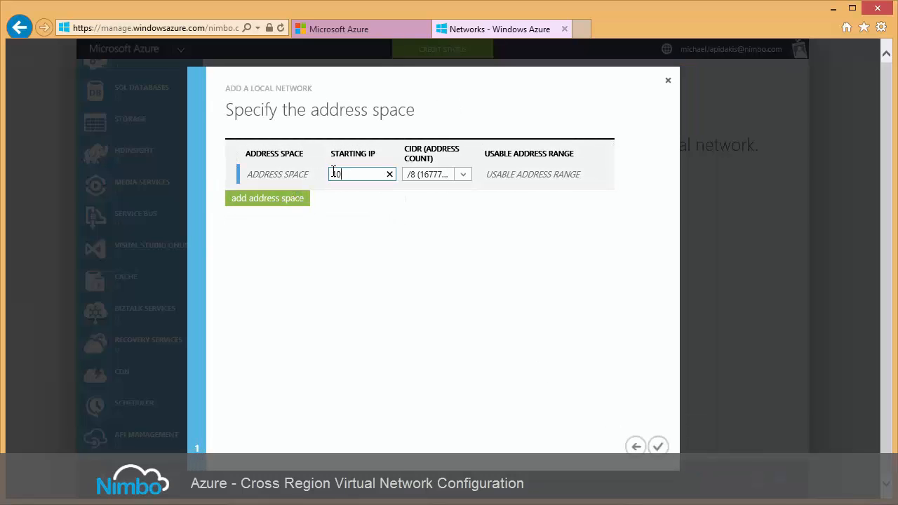
type("10.0.")
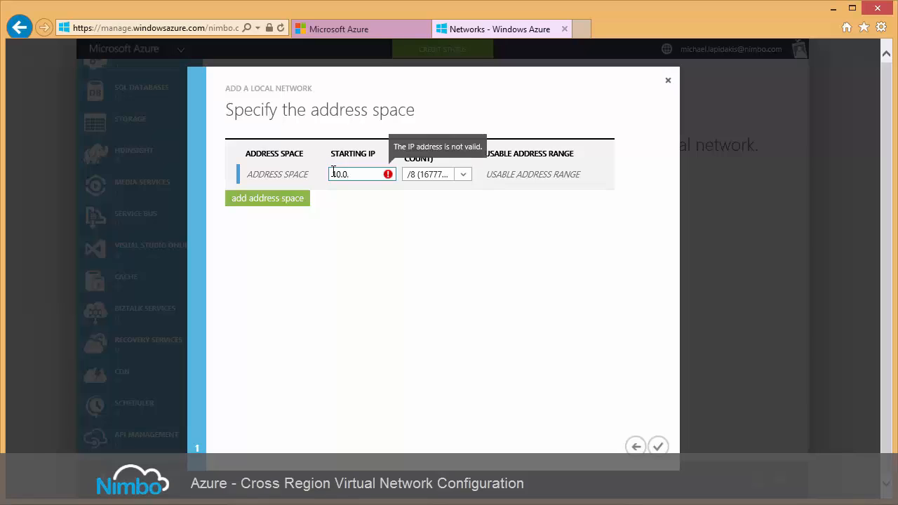
type("1.0")
left_click(388, 200)
left_click(463, 174)
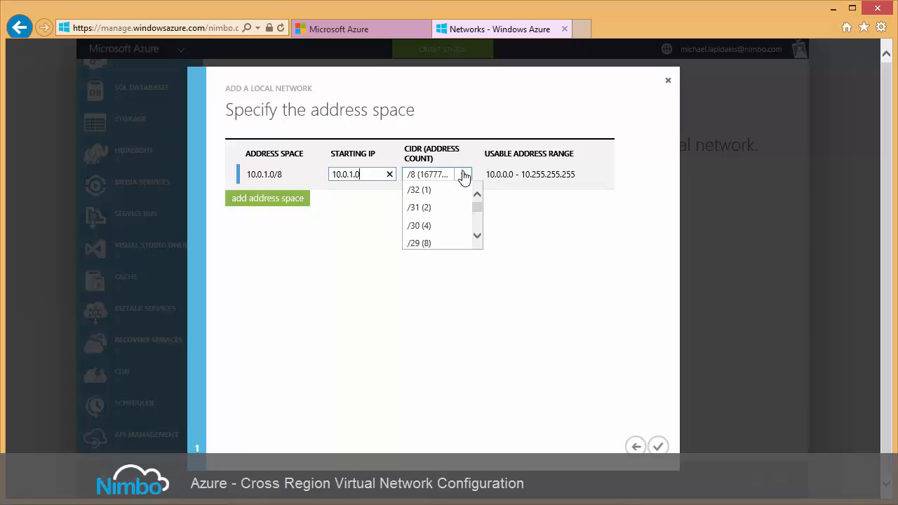
scroll(461, 220, "down", 2)
scroll(460, 224, "down", 1)
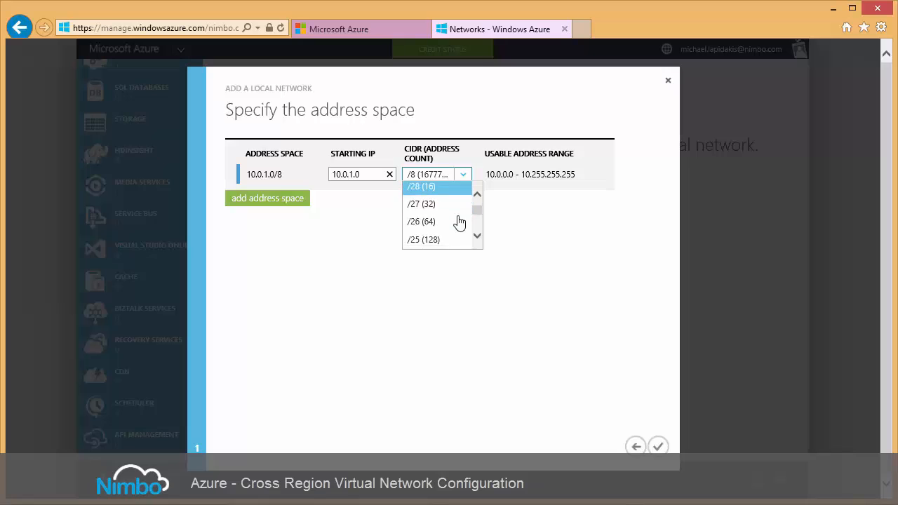
left_click(455, 232)
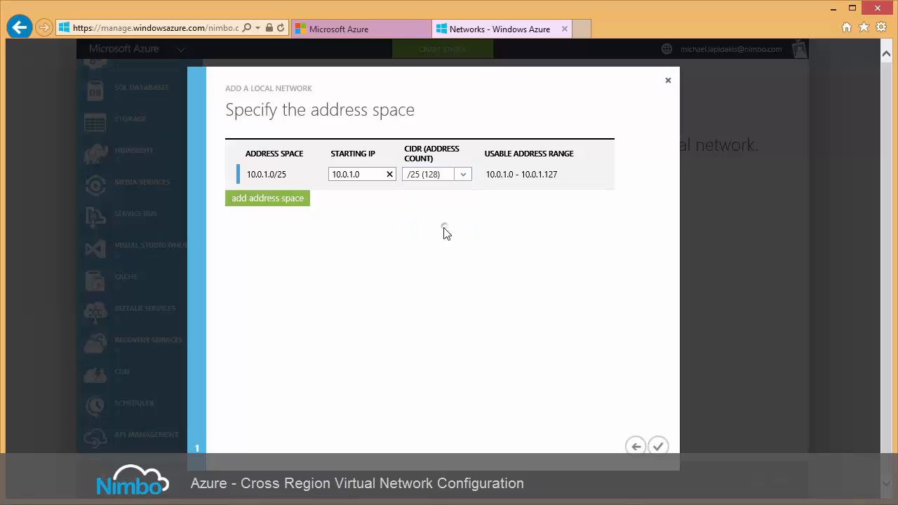
left_click(658, 447)
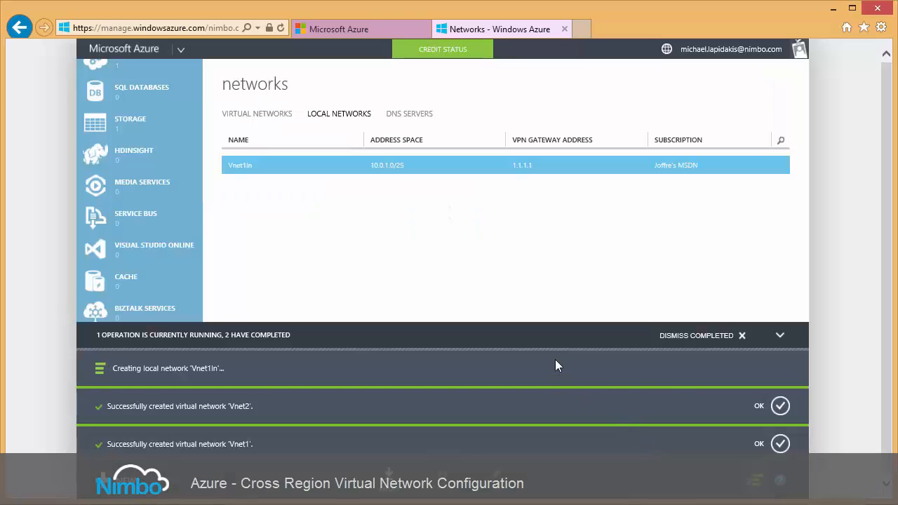
Step: Start adding a second local network with the name Vnet2ln and the VPN device IP address 1.1.1.1
left_click(780, 336)
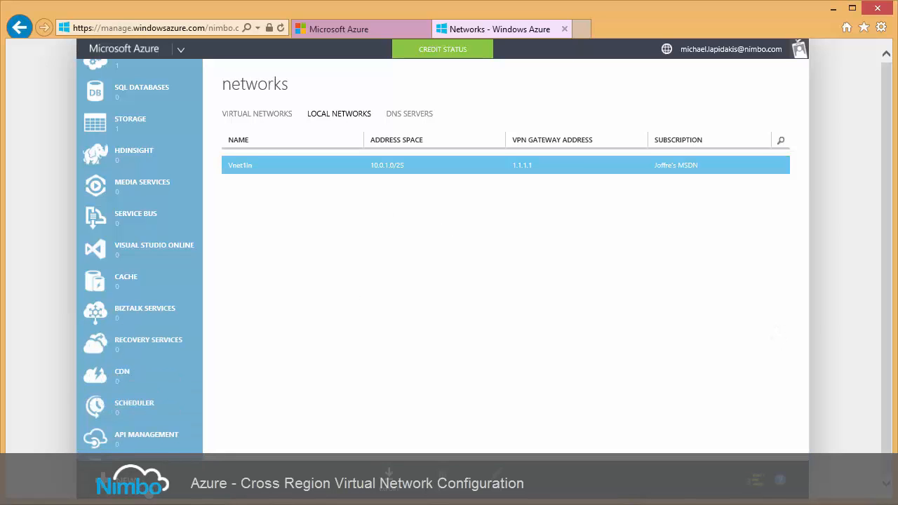
left_click(112, 480)
left_click(149, 308)
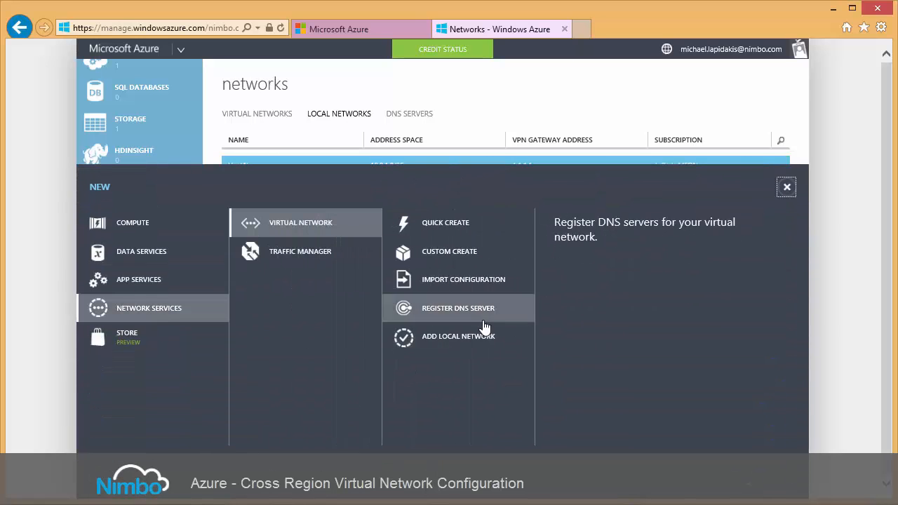
left_click(457, 337)
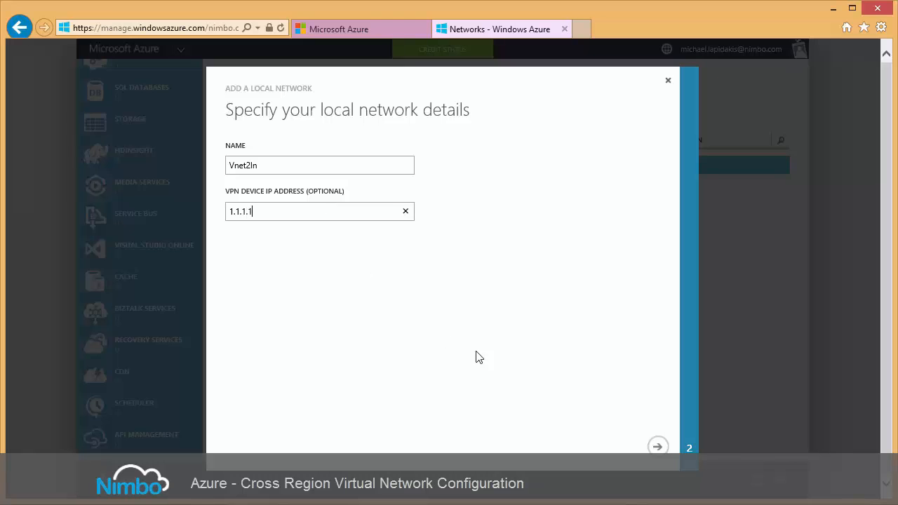
left_click(656, 446)
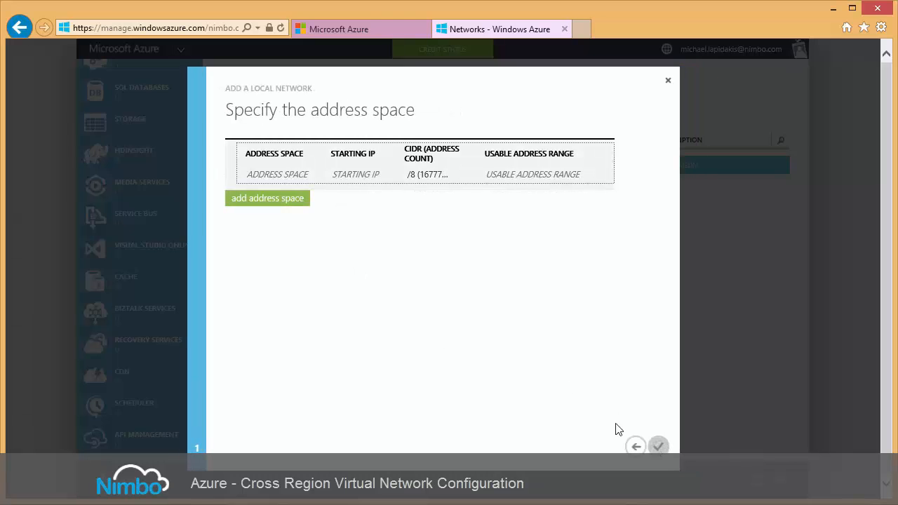
Step: Set the Vnet2ln address space to starting IP 172.0.1.0 with CIDR /25 and create the local network
left_click(363, 174)
type("1")
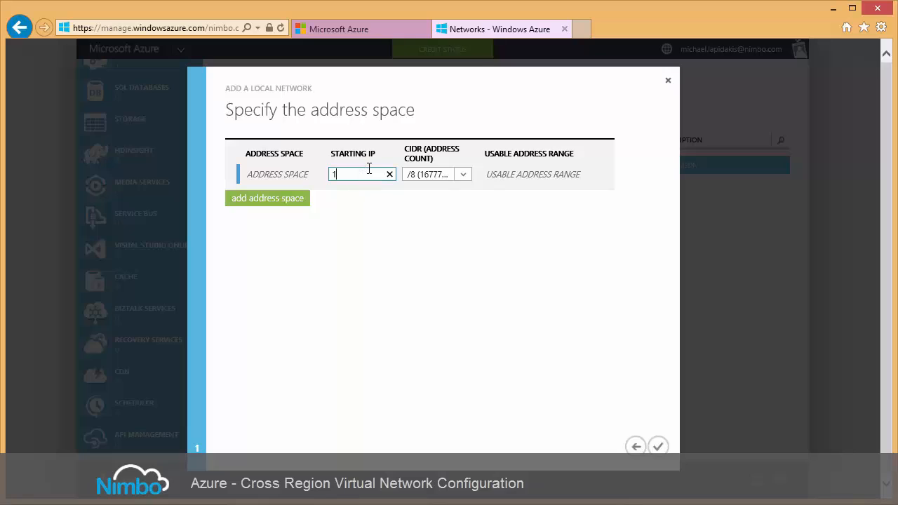
type("72.0.1.0")
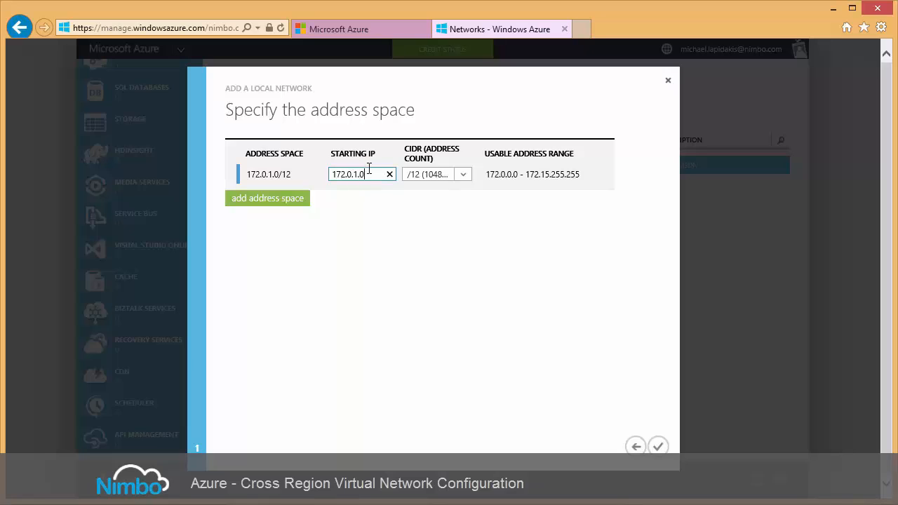
key("Tab")
key("Down")
key("Down")
key("Down")
key("Down")
key("Down")
key("Down")
key("Down")
key("Down")
key("Down")
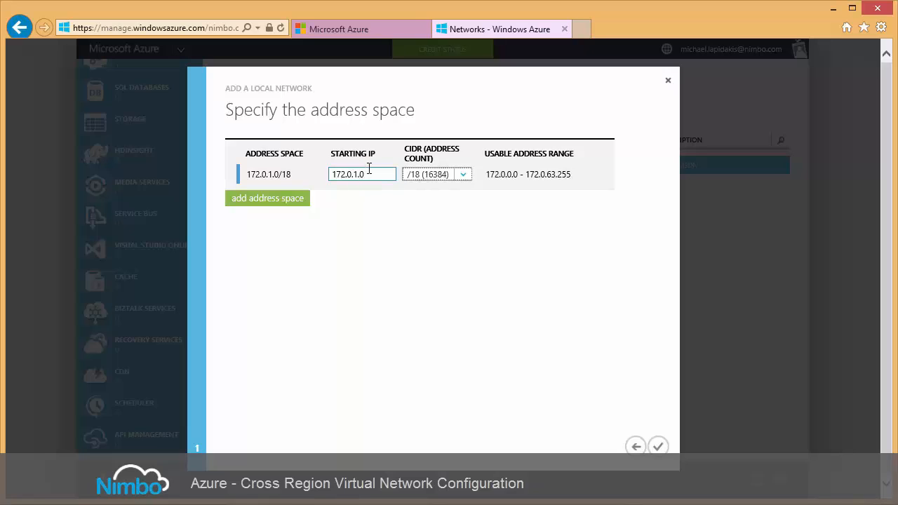
key("Down")
key("Down")
left_click(657, 446)
left_click(778, 323)
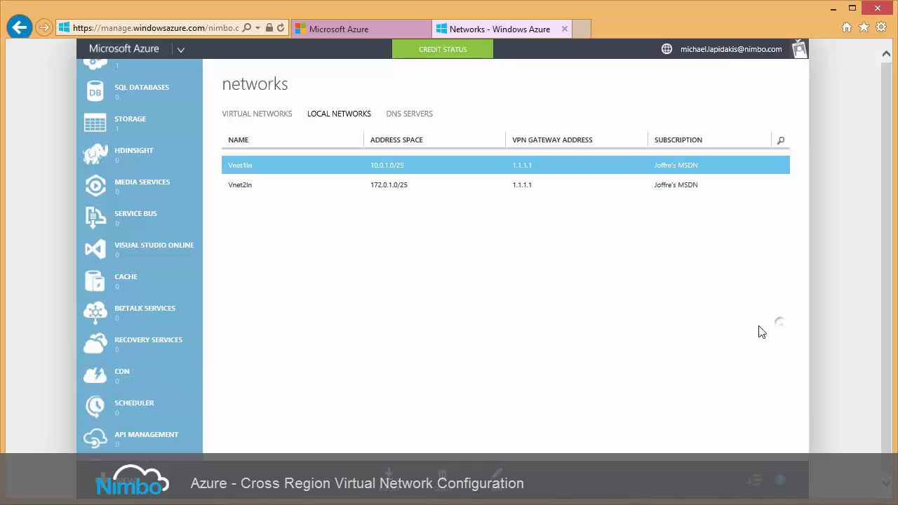
Step: In the Vnet1 configuration, enable site-to-site connectivity to the local network and choose Vnet2ln
left_click(247, 115)
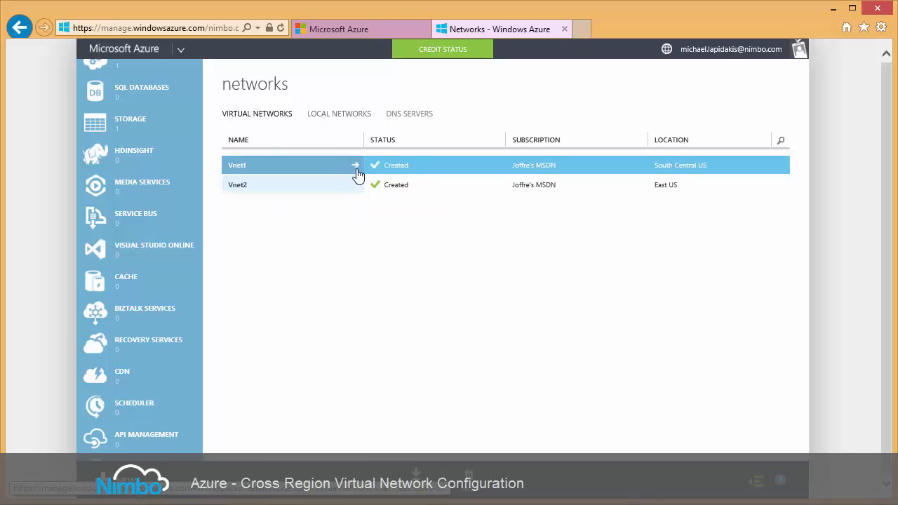
left_click(355, 173)
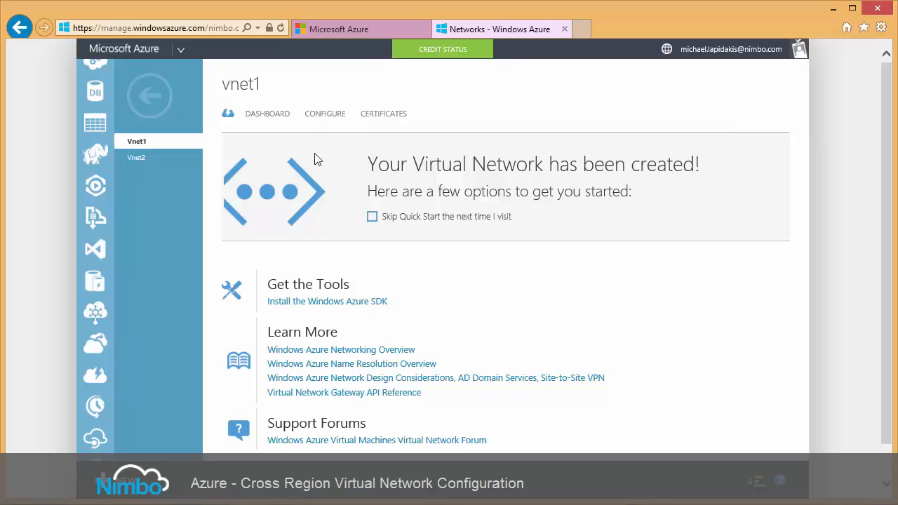
left_click(285, 118)
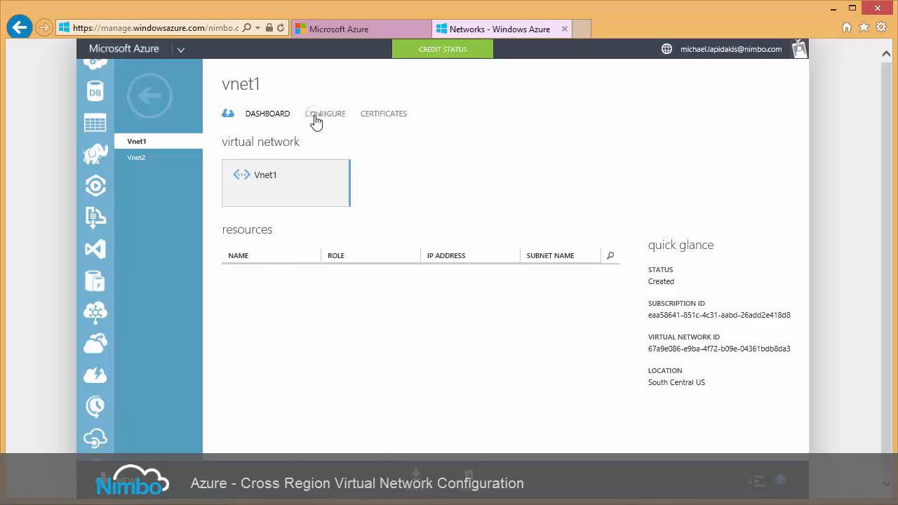
scroll(311, 303, "down", 2)
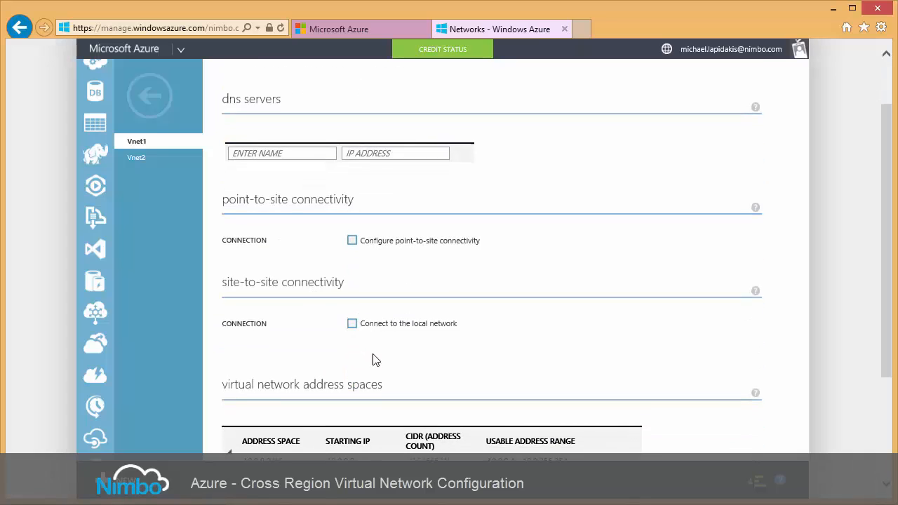
left_click(352, 323)
scroll(353, 327, "down", 2)
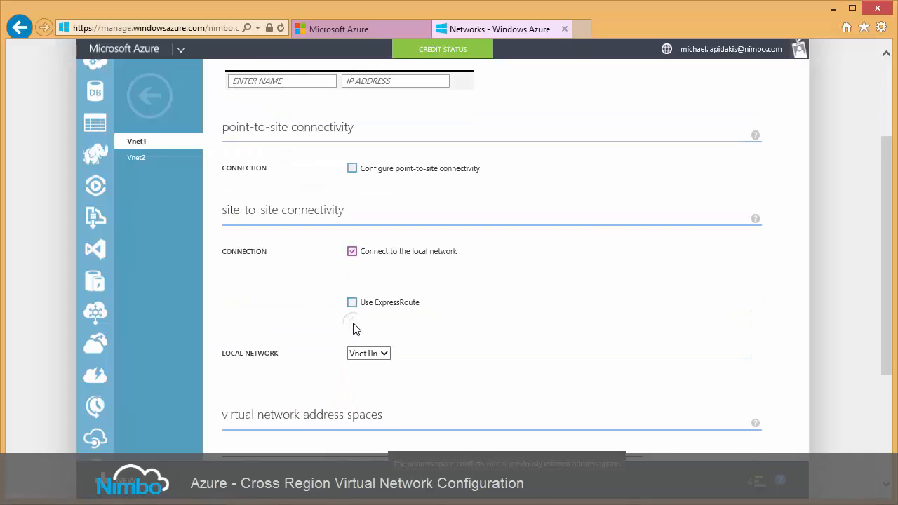
left_click(385, 356)
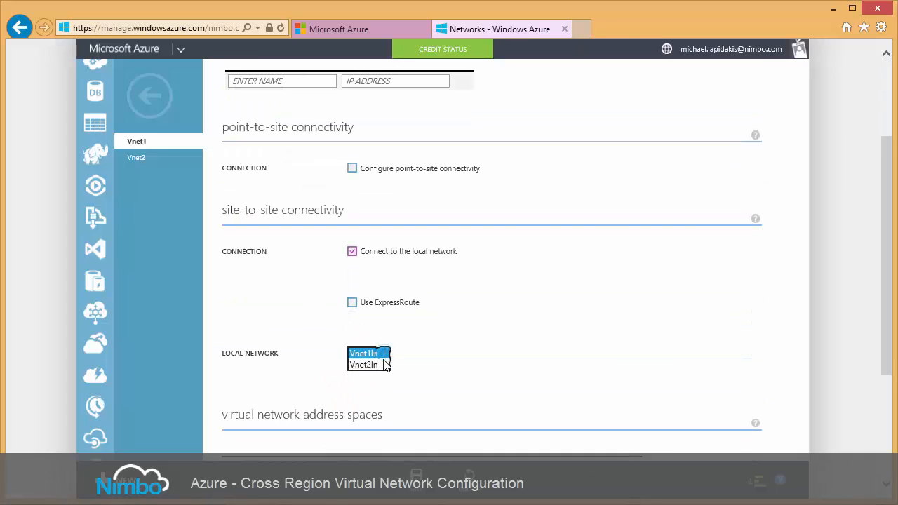
left_click(375, 365)
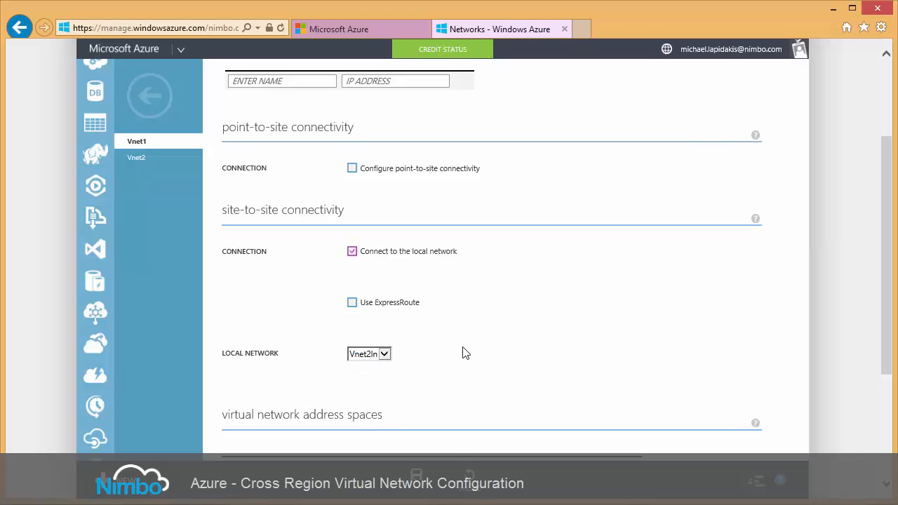
Step: Add a gateway subnet to Vnet1's address space with starting IP 10.0.2.0
scroll(463, 353, "down", 5)
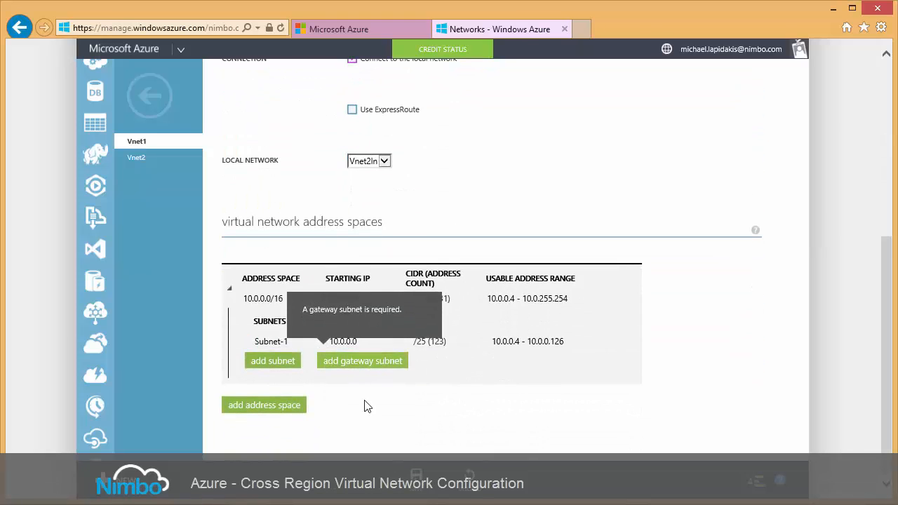
left_click(360, 364)
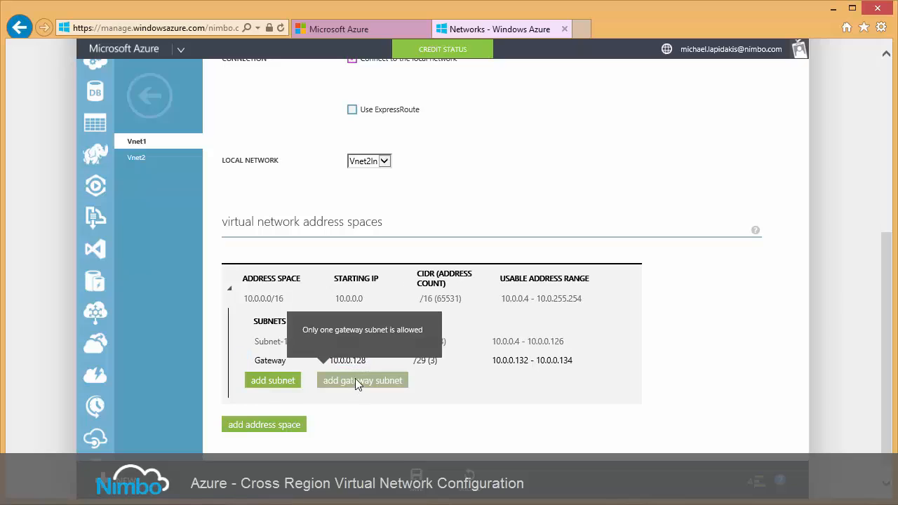
left_click(365, 362)
left_click_drag(366, 364, 355, 360)
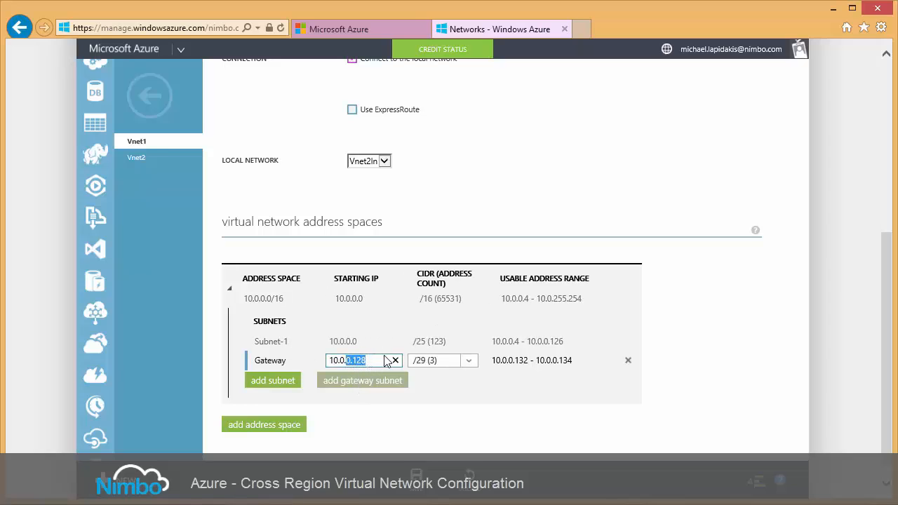
type("2.0")
key("Tab")
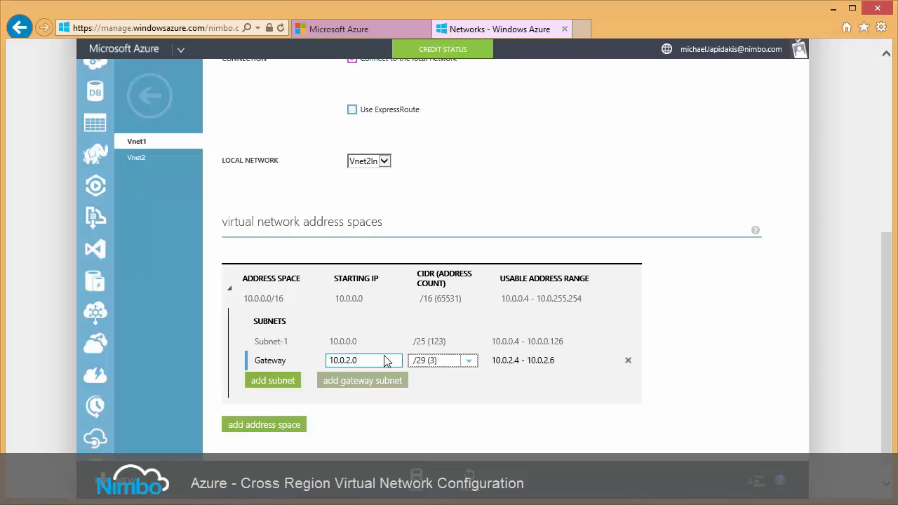
Step: Set the Vnet1 gateway subnet's CIDR to /25 (123) and save the Vnet1 configuration
key("Up")
key("Up")
key("Up")
scroll(384, 357, "down", 1)
key("Down")
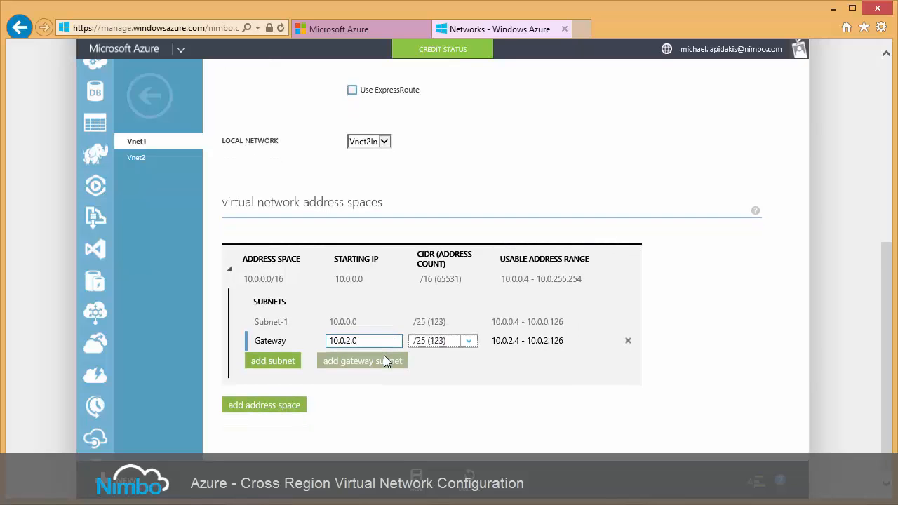
left_click(374, 416)
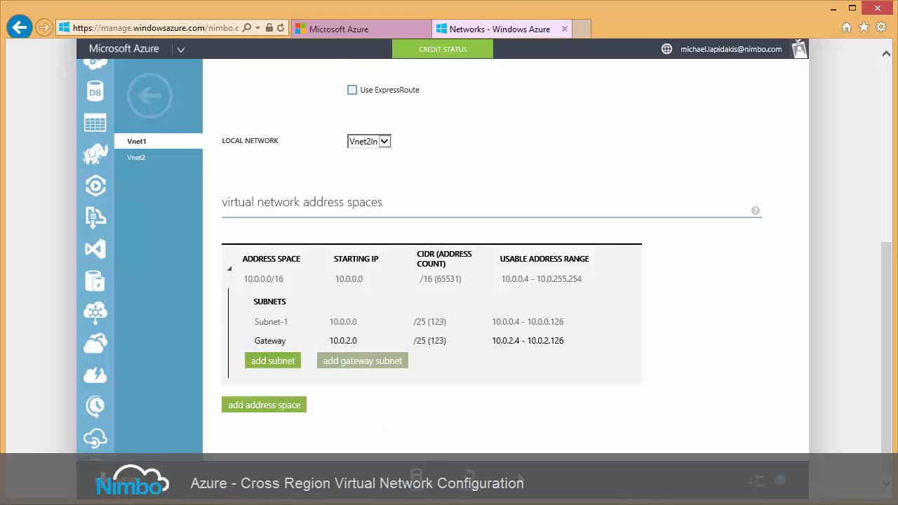
scroll(443, 426, "up", 5)
left_click(421, 483)
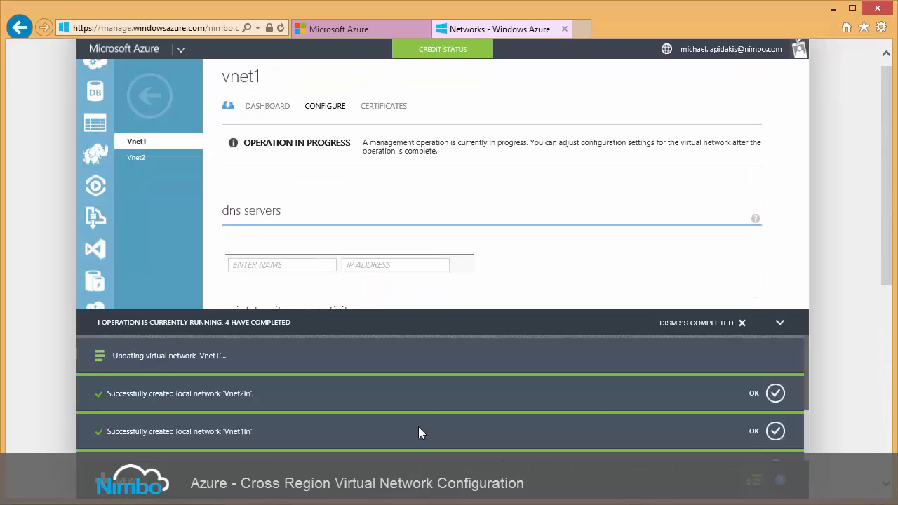
left_click(779, 327)
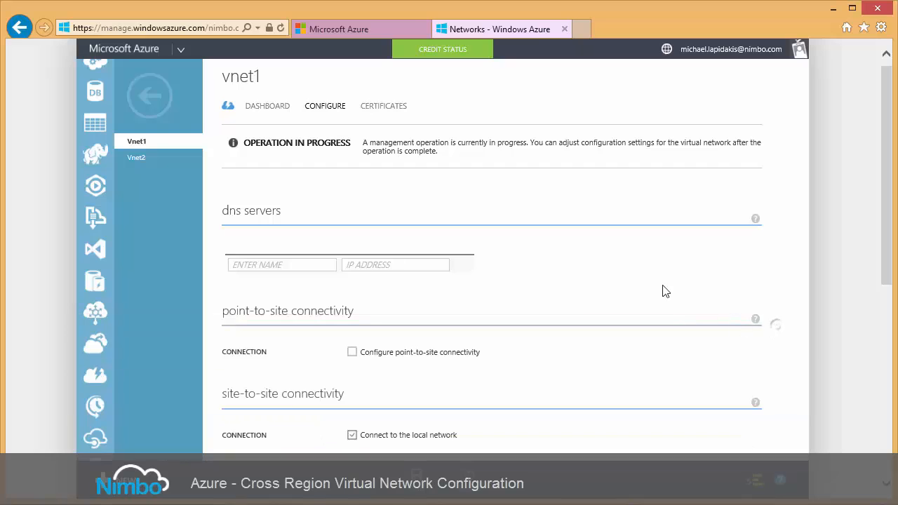
Step: In the Vnet2 configuration, enable site-to-site connectivity to the local network Vnet1ln
left_click(269, 106)
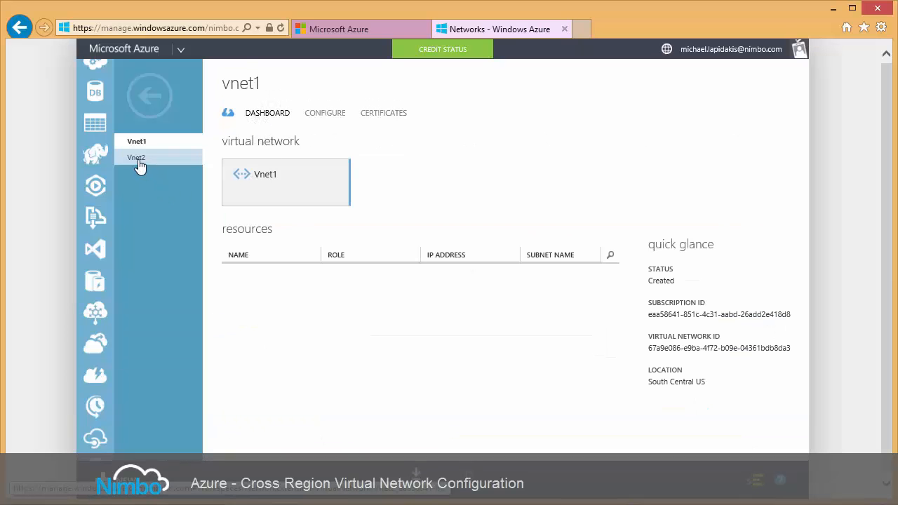
left_click(138, 158)
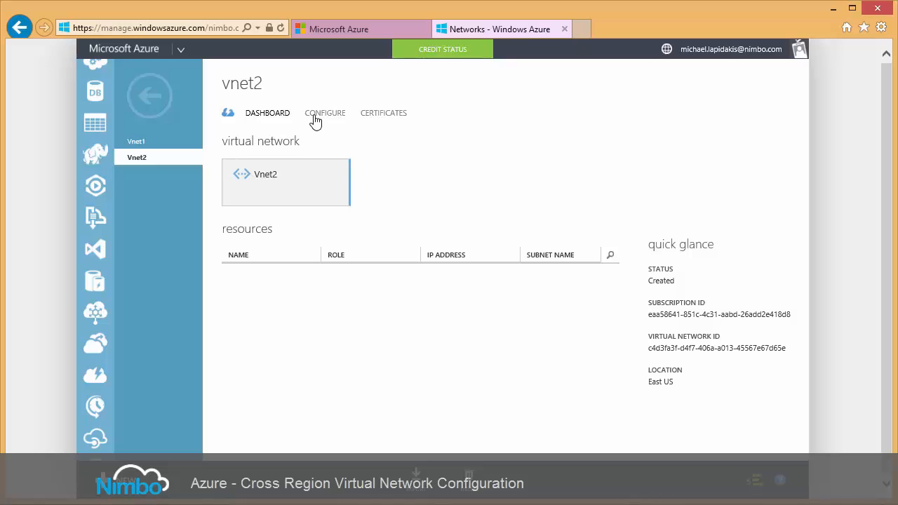
left_click(315, 116)
scroll(350, 309, "down", 2)
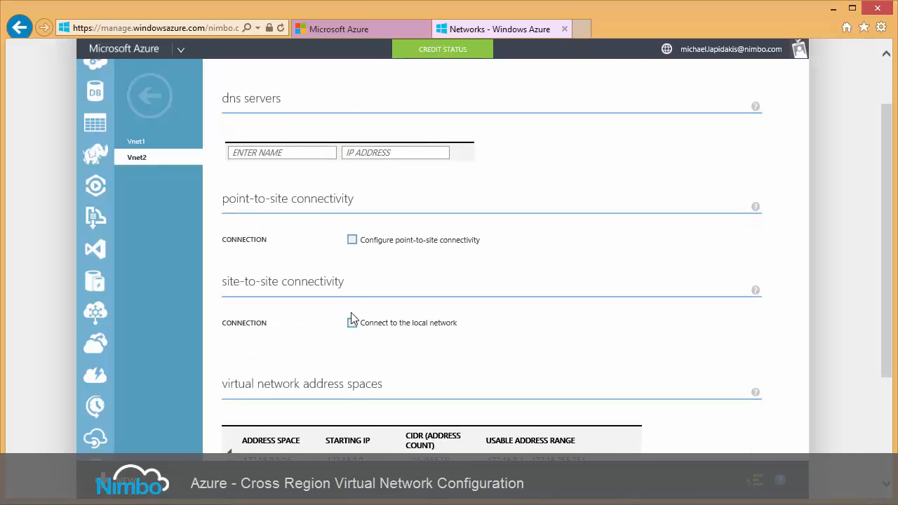
left_click(351, 324)
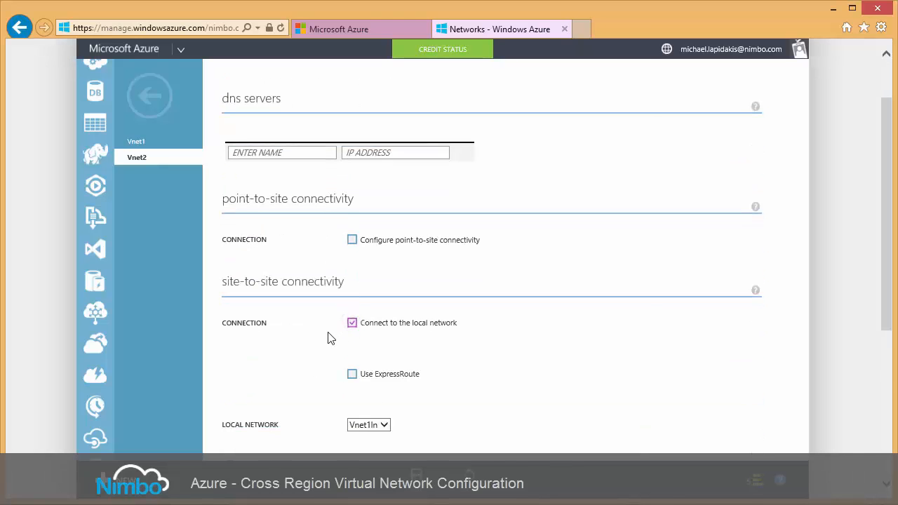
Step: Add a gateway subnet to Vnet2's address space with starting IP 172.16.2.0
scroll(397, 419, "down", 4)
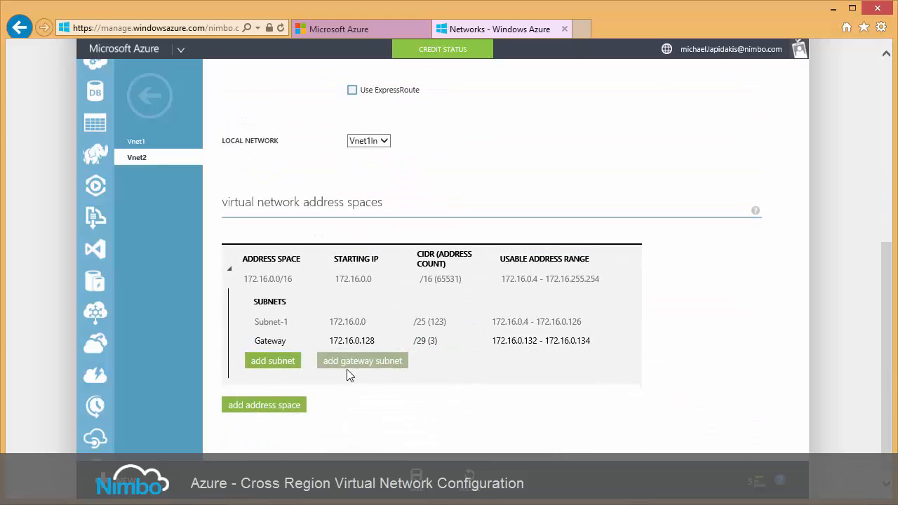
left_click(368, 341)
left_click_drag(388, 341, 355, 342)
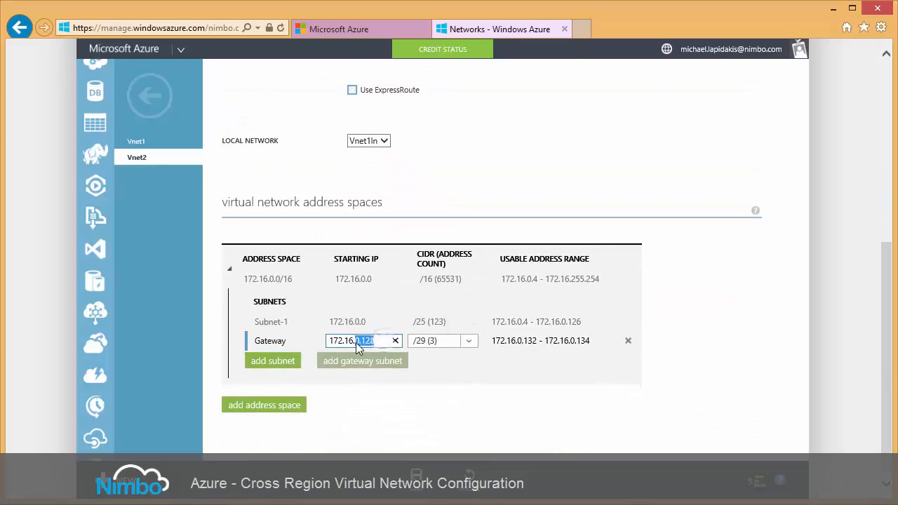
type("2")
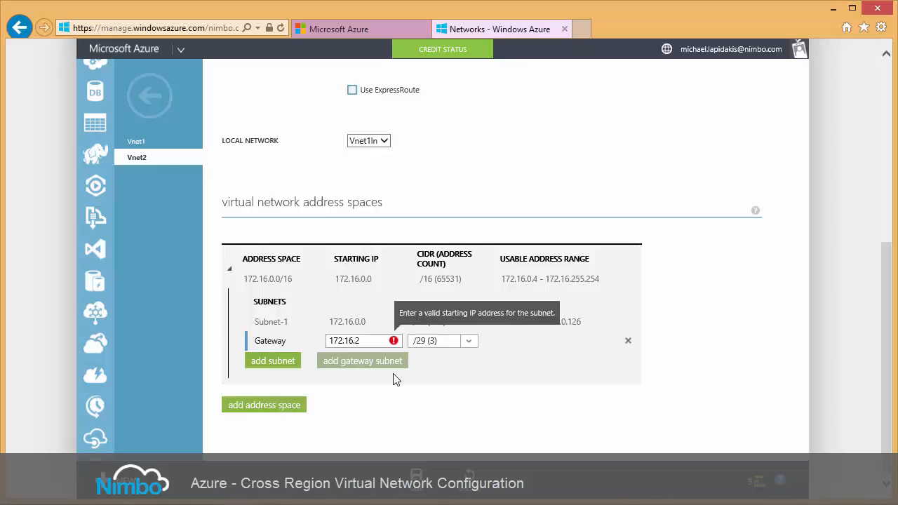
type(".0")
key("Tab")
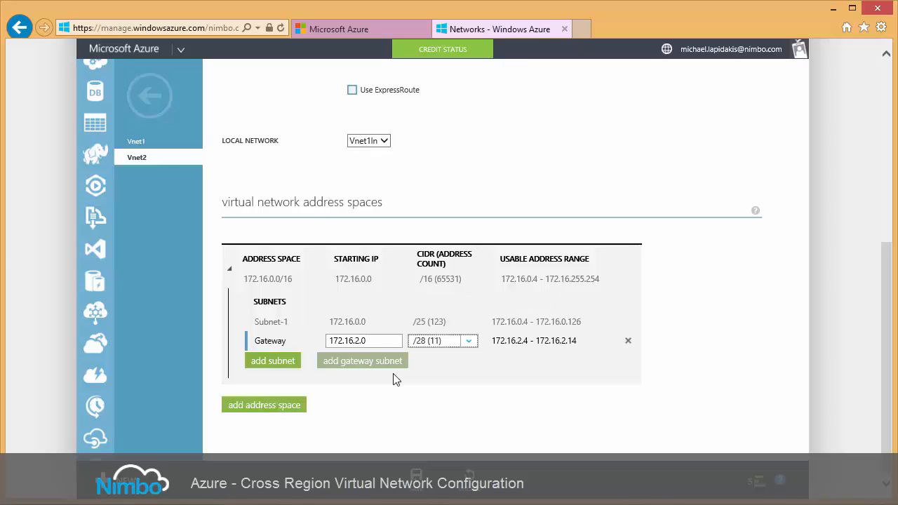
Step: Choose a larger CIDR address block for the Vnet2 gateway subnet and save the Vnet2 configuration
key("Up")
key("Up")
key("Up")
left_click(561, 440)
left_click(417, 477)
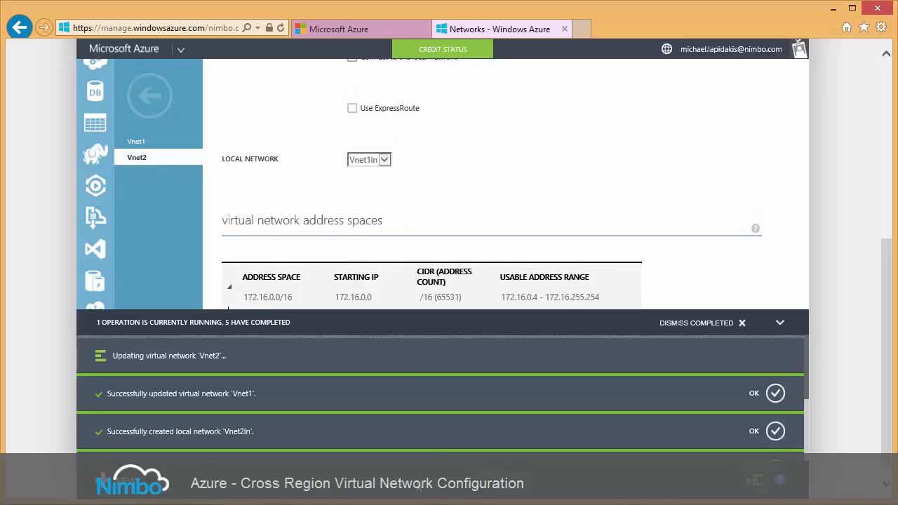
left_click(779, 323)
Step: Check the gateway status on the Vnet1 dashboard and the progress of the running network operations
left_click(157, 144)
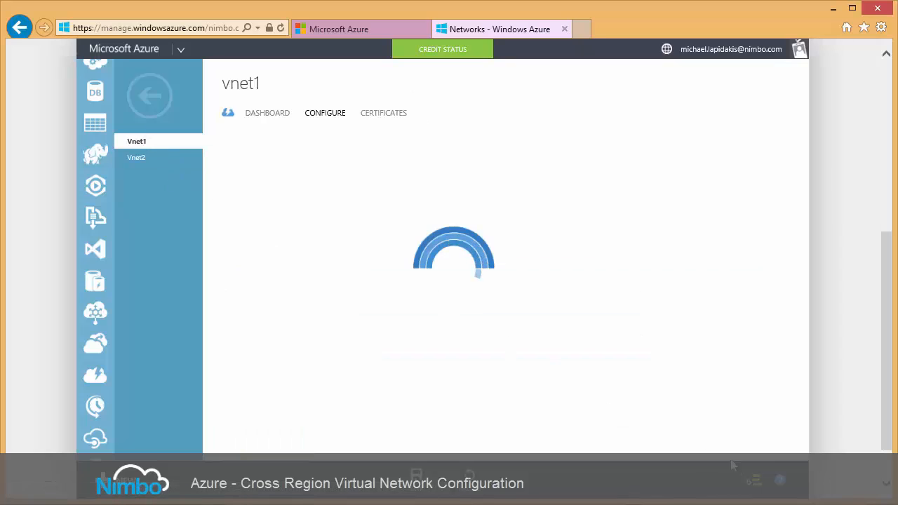
left_click(262, 114)
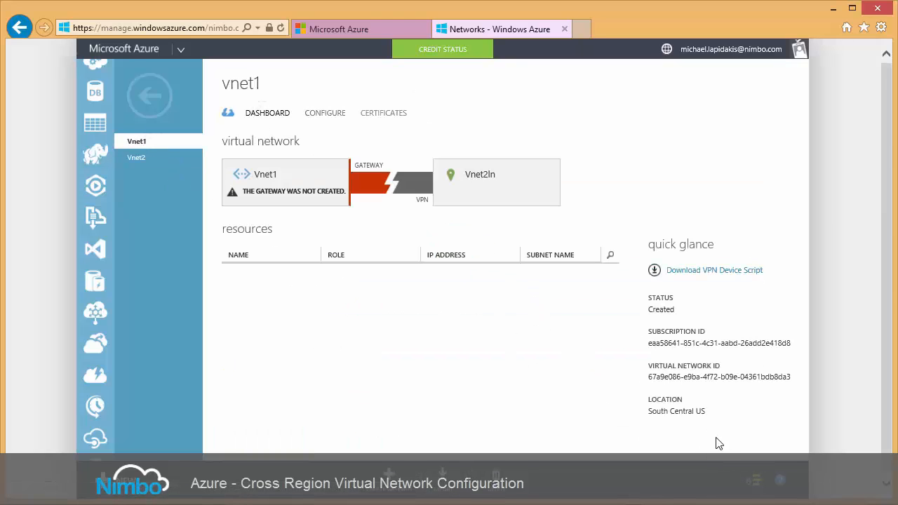
left_click(762, 482)
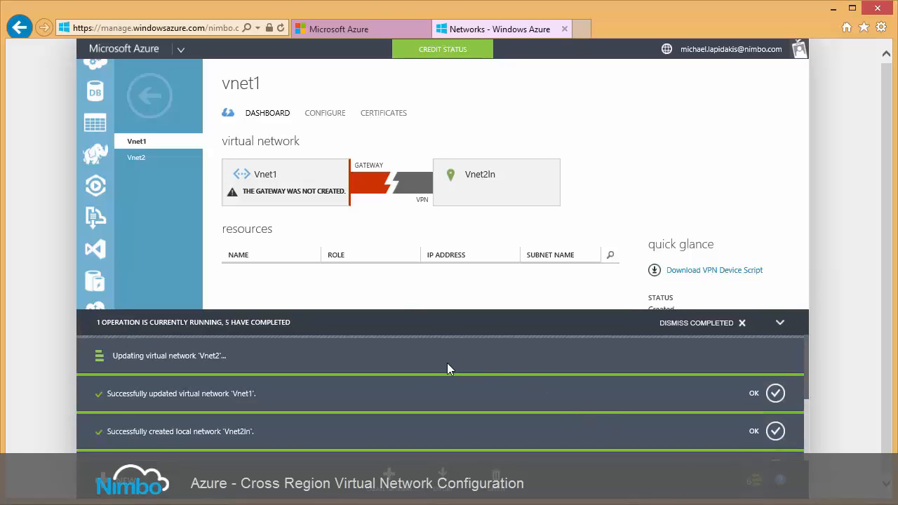
Step: Dismiss the completed operation notices and create a gateway for the virtual network Vnet1
left_click(710, 325)
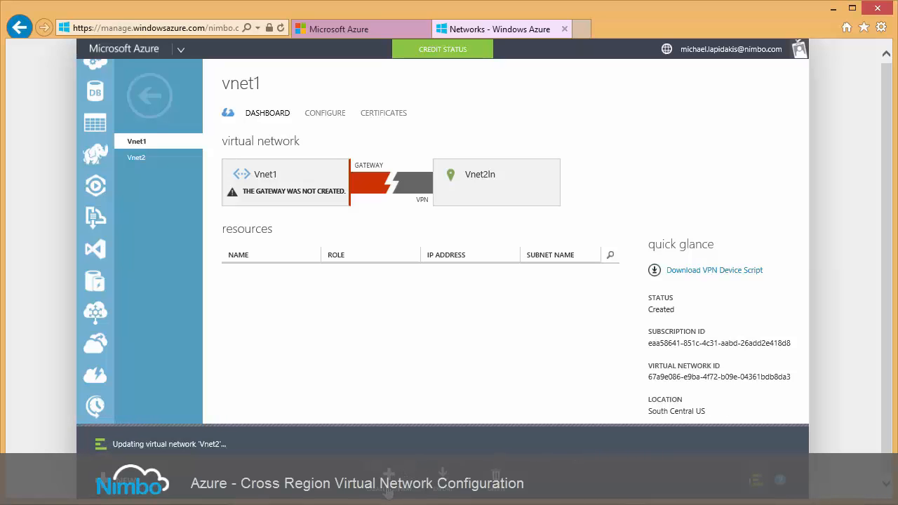
left_click(389, 484)
left_click(387, 455)
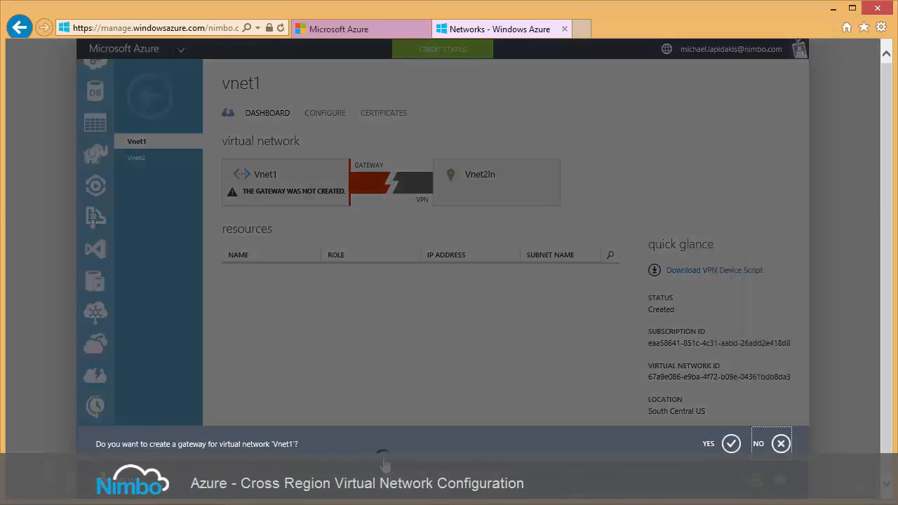
left_click(731, 443)
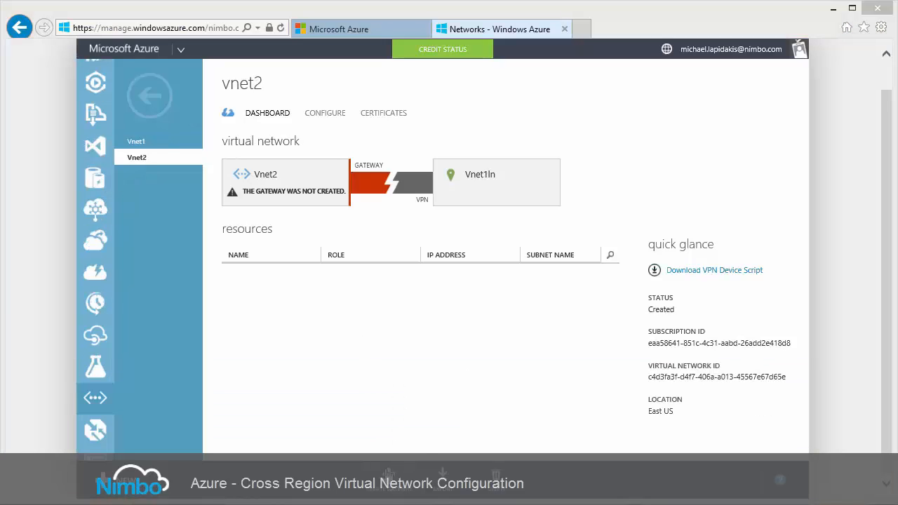
Step: Create a gateway for the virtual network Vnet2 and confirm its creation
left_click(388, 471)
left_click(388, 455)
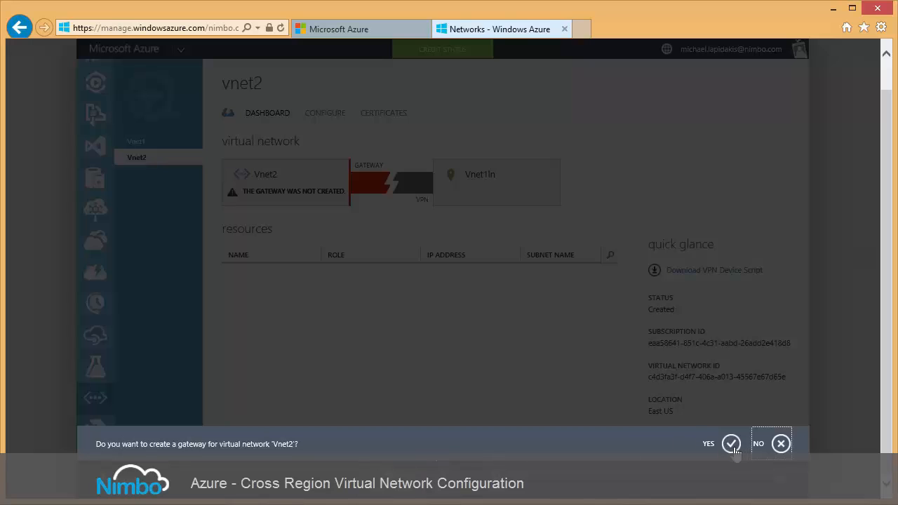
left_click(731, 444)
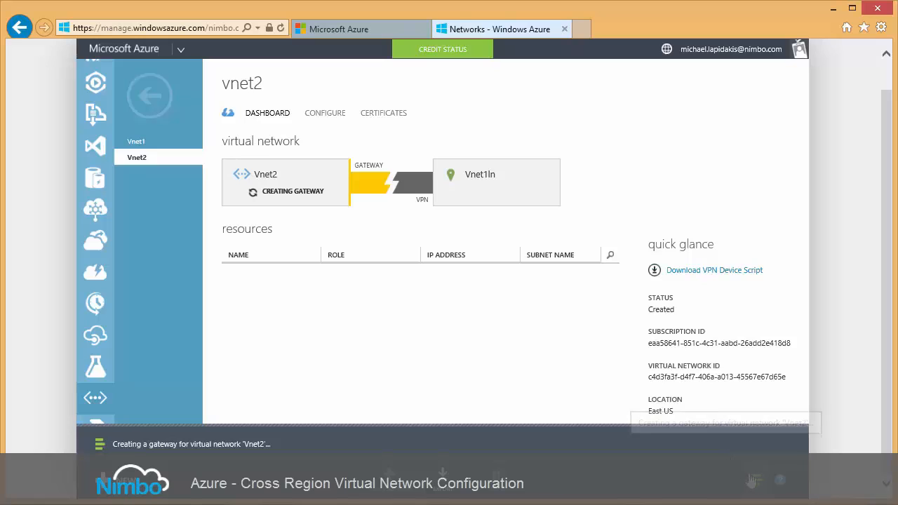
Step: Copy the gateway IP address from the Vnet1 dashboard
left_click(133, 143)
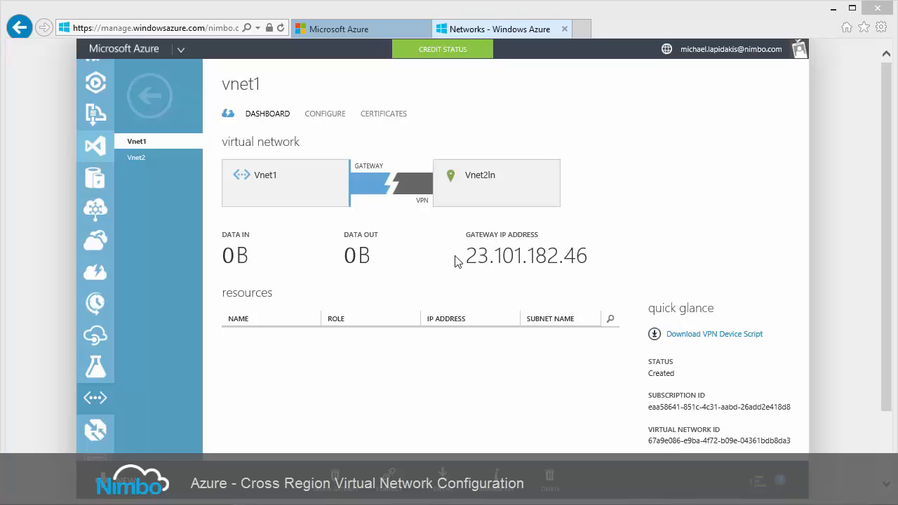
left_click_drag(466, 260, 569, 265)
right_click(570, 265)
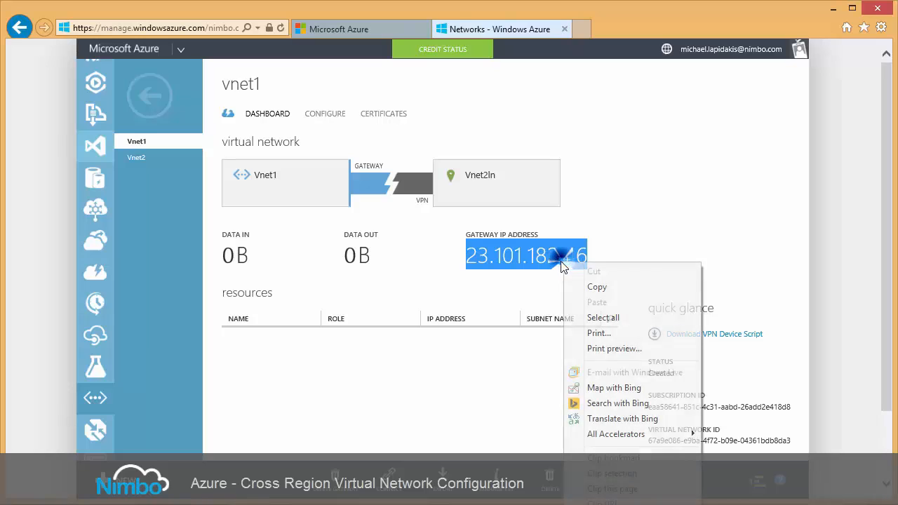
left_click(595, 286)
Step: Edit the local network Vnet1ln to use VPN device IP address 23.101.182.46, save it and dismiss the completed notice
left_click(160, 109)
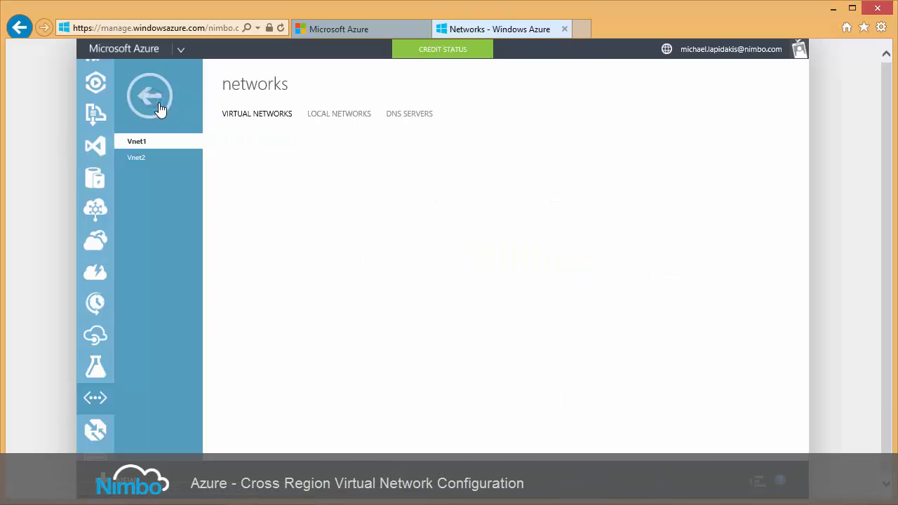
left_click(354, 121)
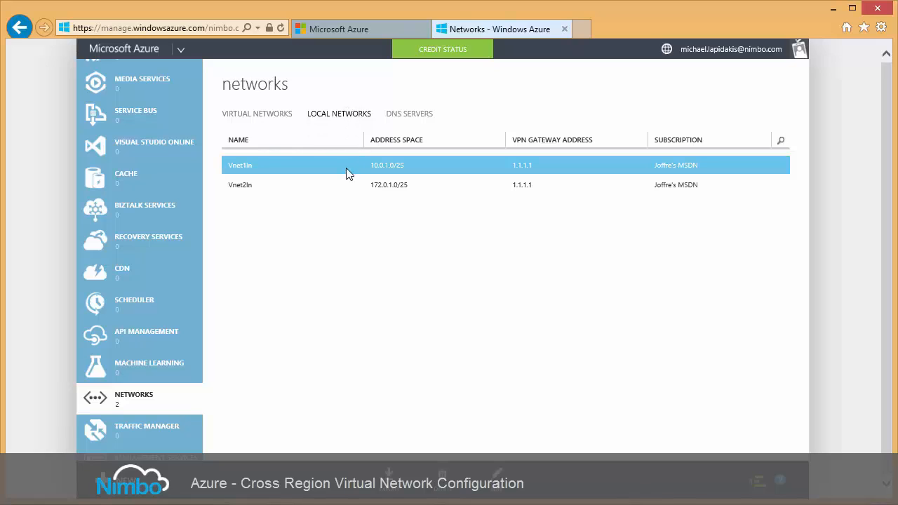
left_click(493, 475)
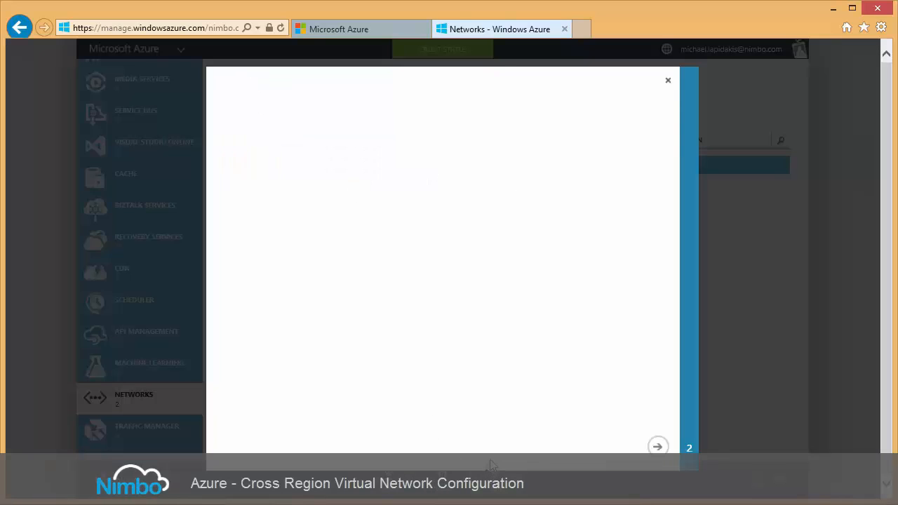
left_click(405, 211)
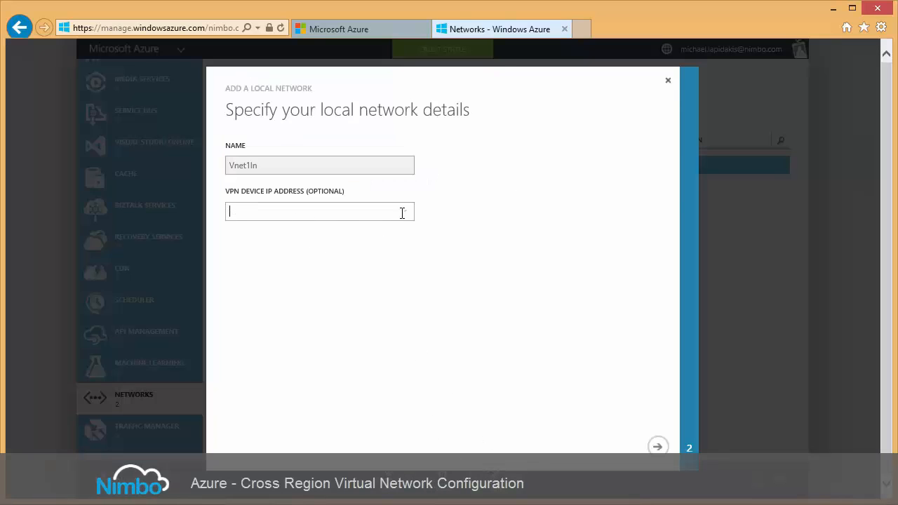
right_click(333, 212)
left_click(362, 277)
left_click(658, 447)
left_click(667, 447)
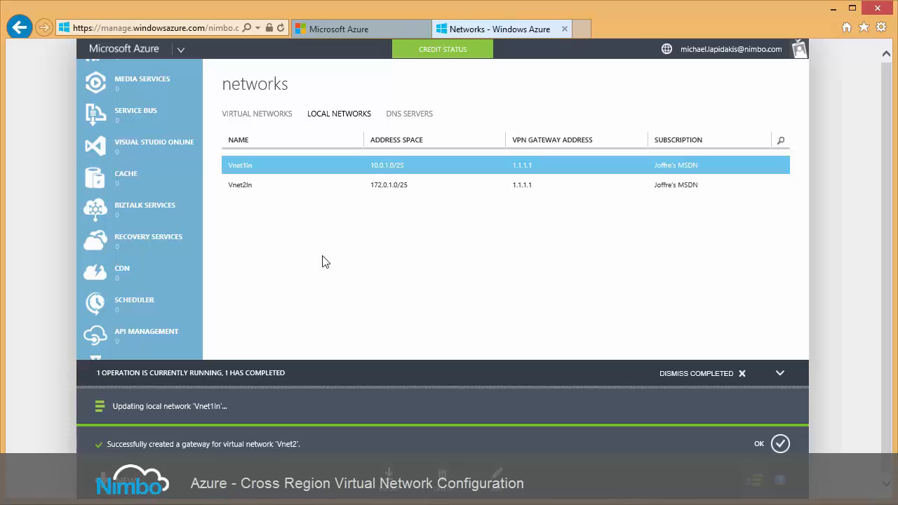
left_click(781, 444)
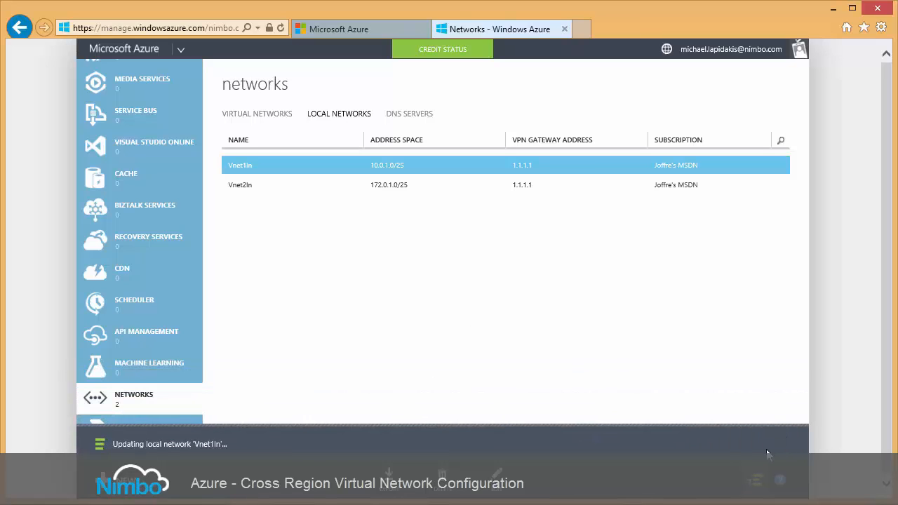
Step: Copy the gateway IP address from the Vnet2 dashboard
left_click(283, 121)
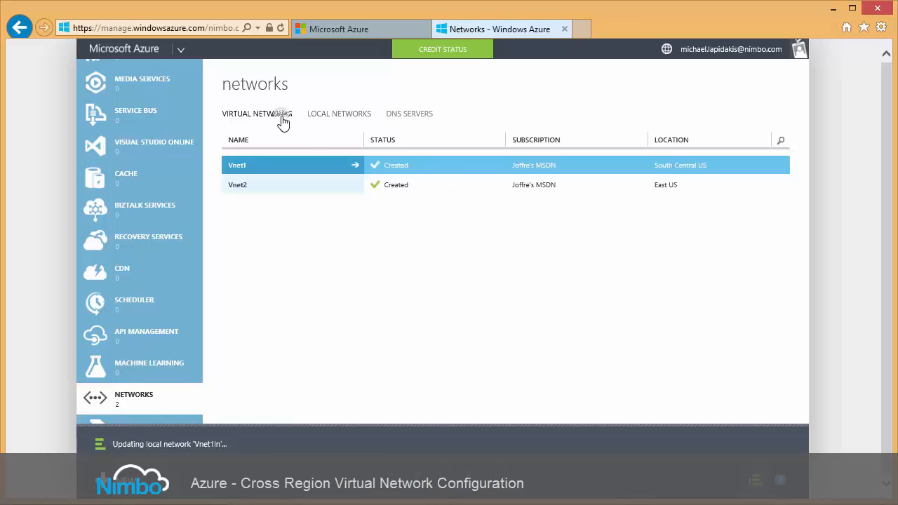
left_click(357, 188)
left_click(356, 188)
left_click(280, 120)
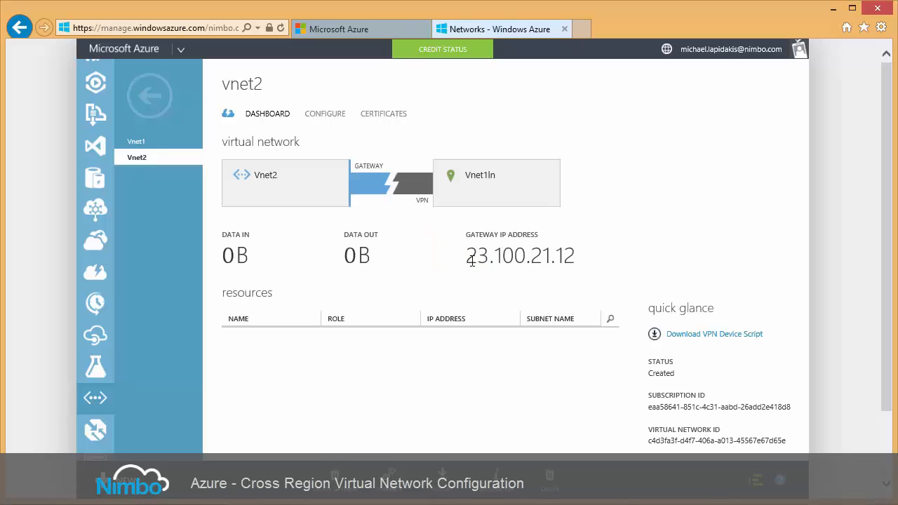
left_click_drag(480, 262, 561, 261)
right_click(559, 263)
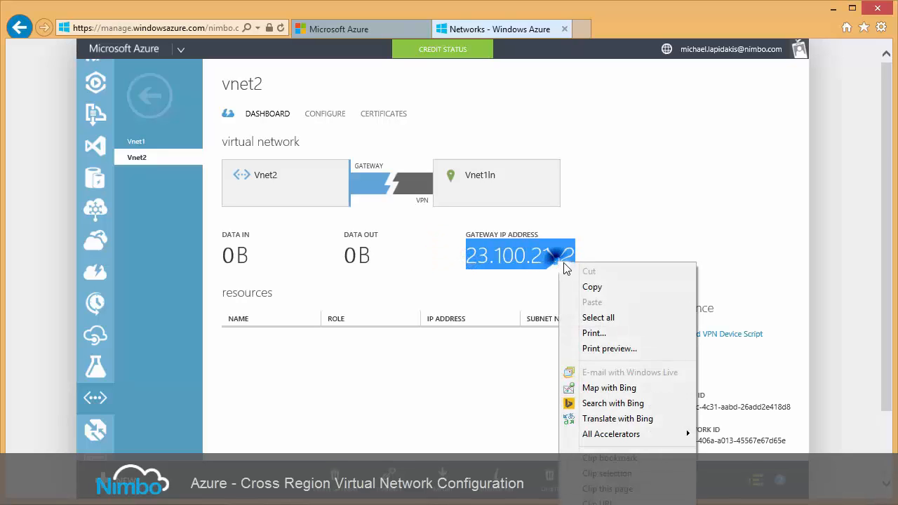
left_click(591, 287)
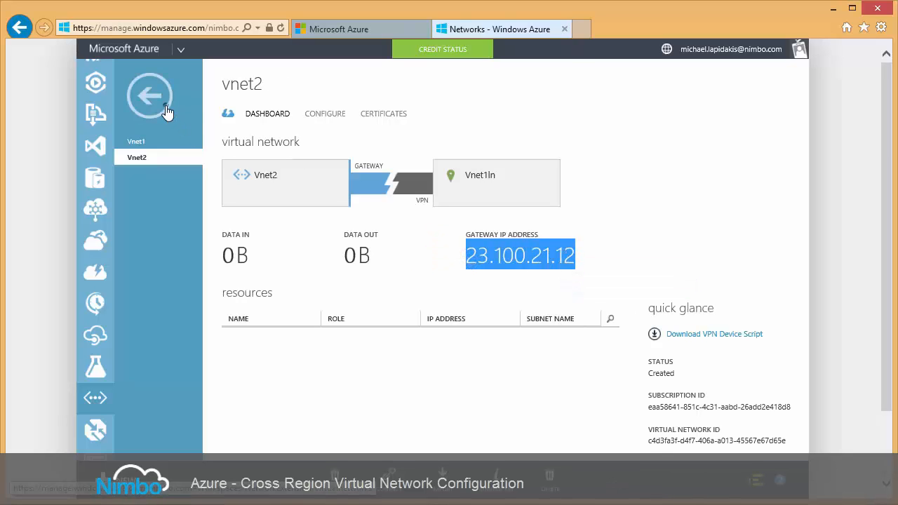
Step: Edit the local network Vnet2ln to use VPN device IP address 23.100.21.12, save it and dismiss the completed notices
left_click(150, 96)
left_click(337, 115)
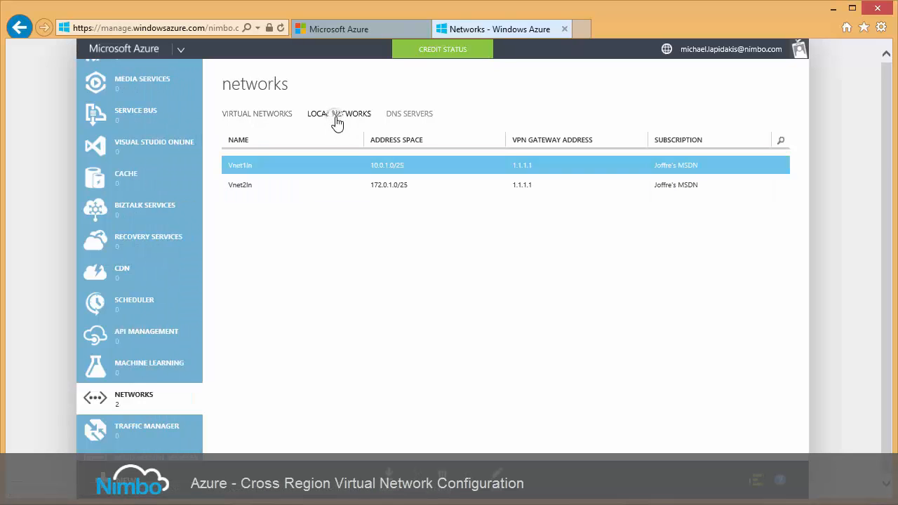
left_click(350, 185)
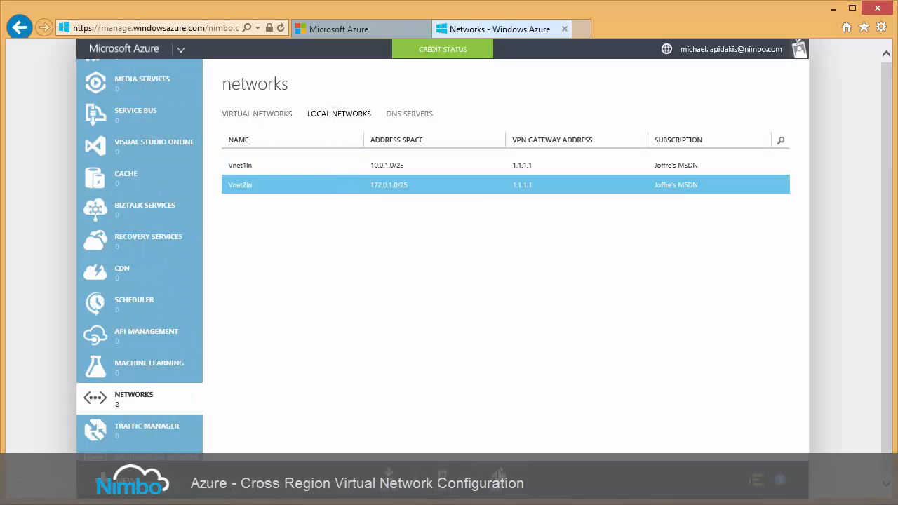
left_click(497, 473)
left_click(405, 211)
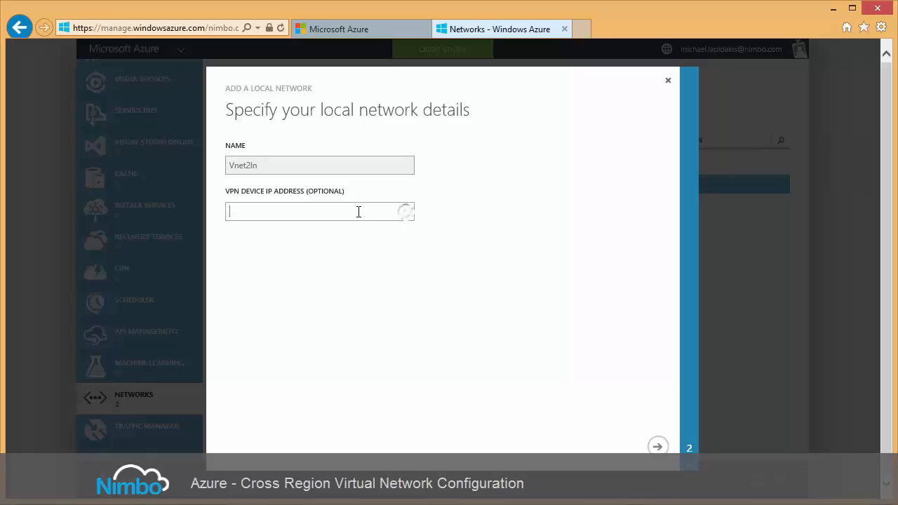
right_click(354, 209)
left_click(399, 275)
left_click(658, 446)
left_click(658, 448)
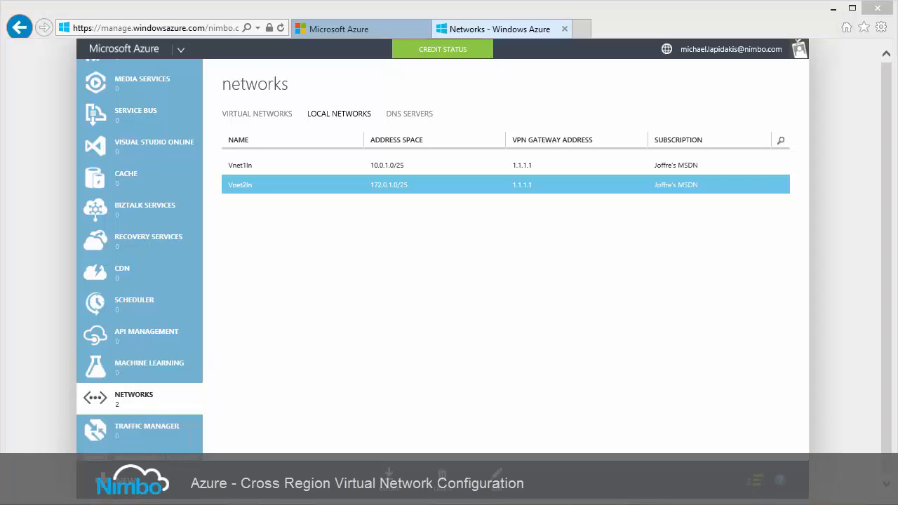
left_click(768, 486)
left_click(723, 376)
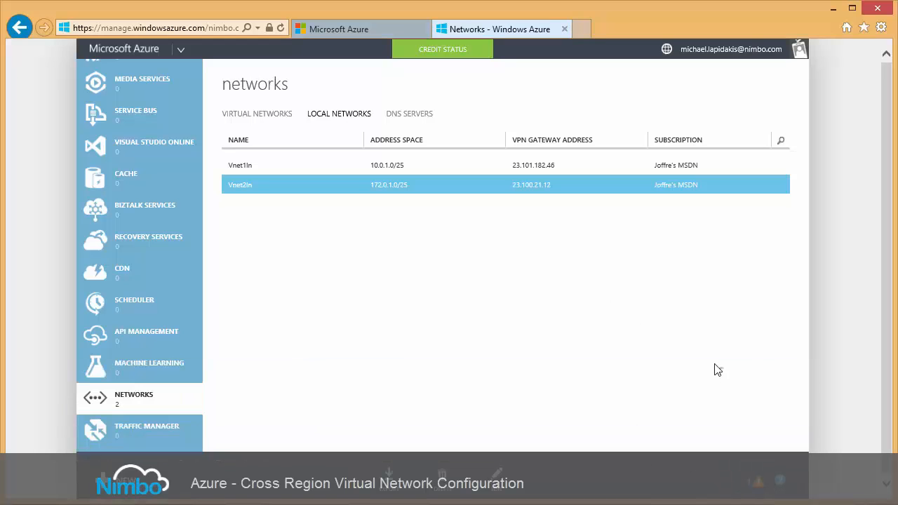
Step: Check the connection status on the Vnet1 dashboard and view the gateway's shared key
left_click(246, 118)
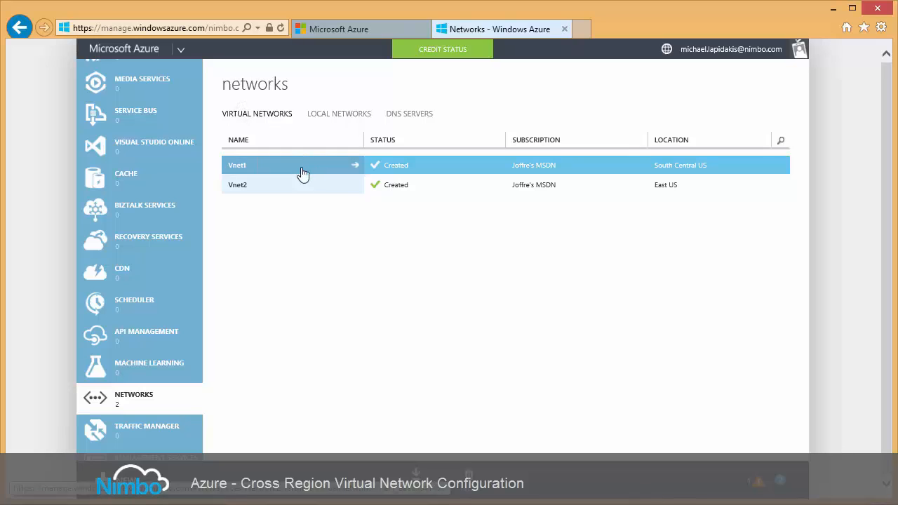
left_click(355, 166)
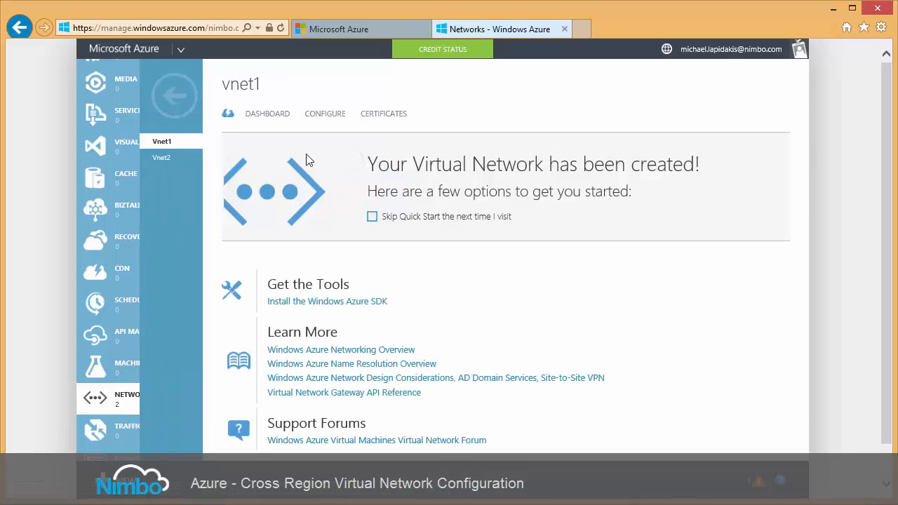
left_click(269, 114)
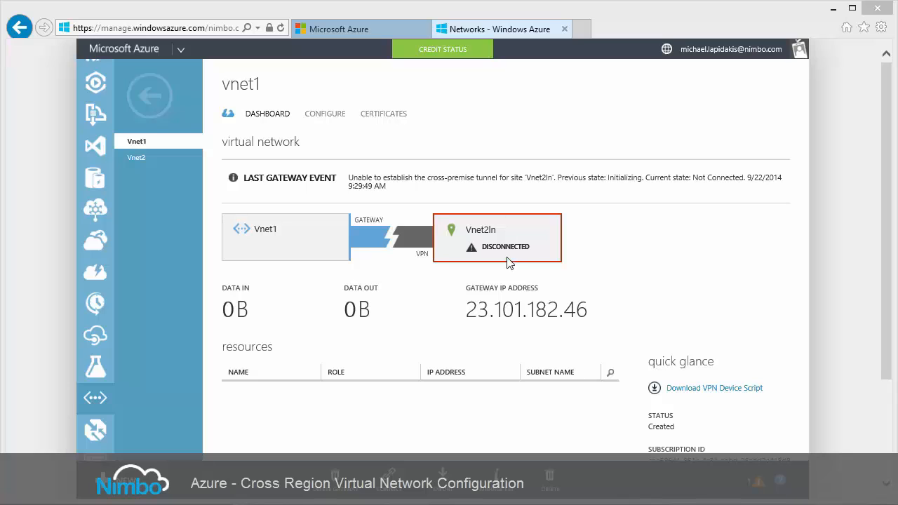
left_click(502, 470)
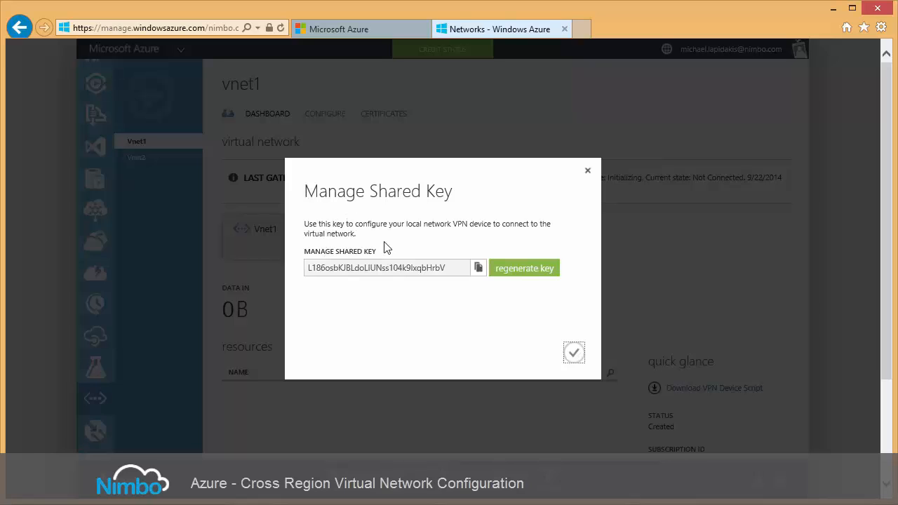
left_click(574, 355)
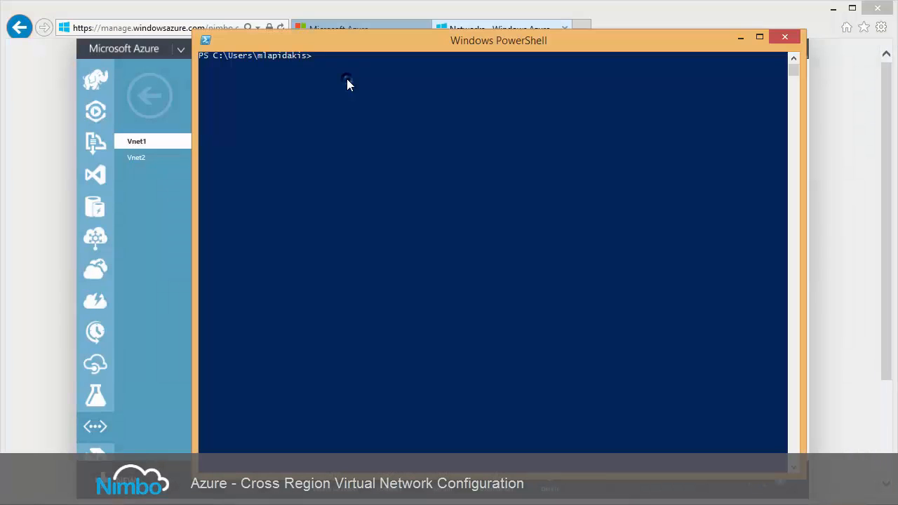
Step: In Windows PowerShell, run Set-AzureVNetGatewayKey with the same shared key for Vnet1 with site Vnet2ln and for Vnet2 with site Vnet1ln
key("Up")
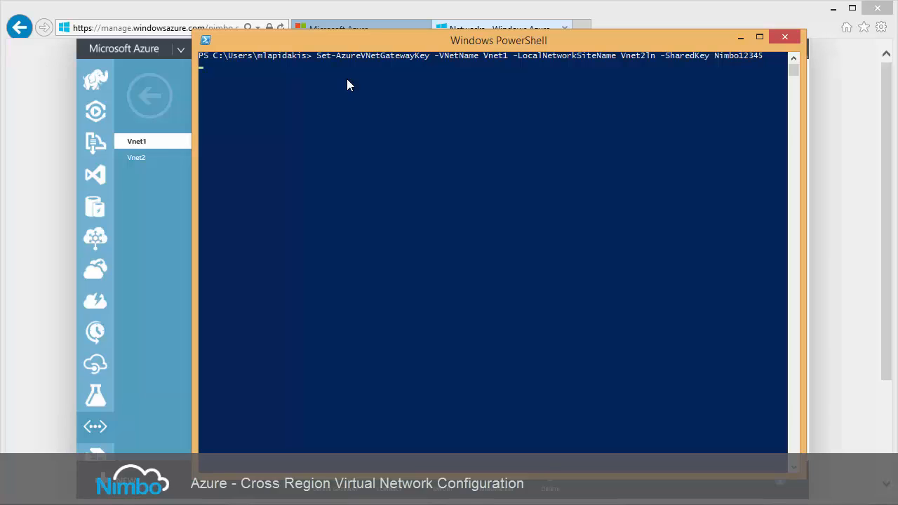
key("Up")
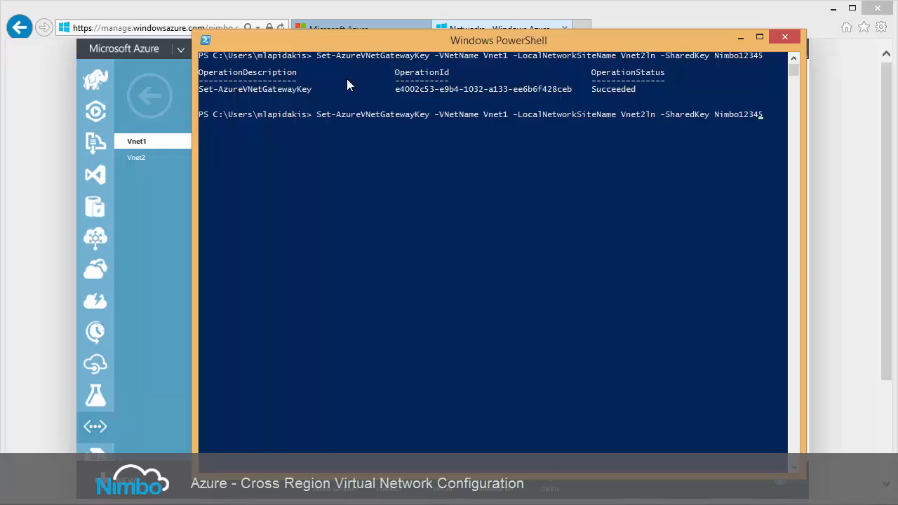
key("Left")
key("Left")
key("Left")
key("Left")
key("Left")
key("Left")
key("Left")
key("Left")
key("Left")
key("Left")
key("Left")
key("Left")
key("Left")
key("Left")
key("Left")
key("Left")
key("BackSpace")
type("2")
key("Right")
key("Right")
key("Right")
key("Right")
key("Right")
key("Right")
key("Right")
key("Right")
key("Right")
key("Right")
key("Right")
key("Right")
key("Right")
key("Right")
key("Right")
key("Right")
key("Right")
key("Right")
key("BackSpace")
type("1")
key("Return")
Step: Switch back to the Azure portal and check the shared keys of Vnet2 and Vnet1
left_click(834, 199)
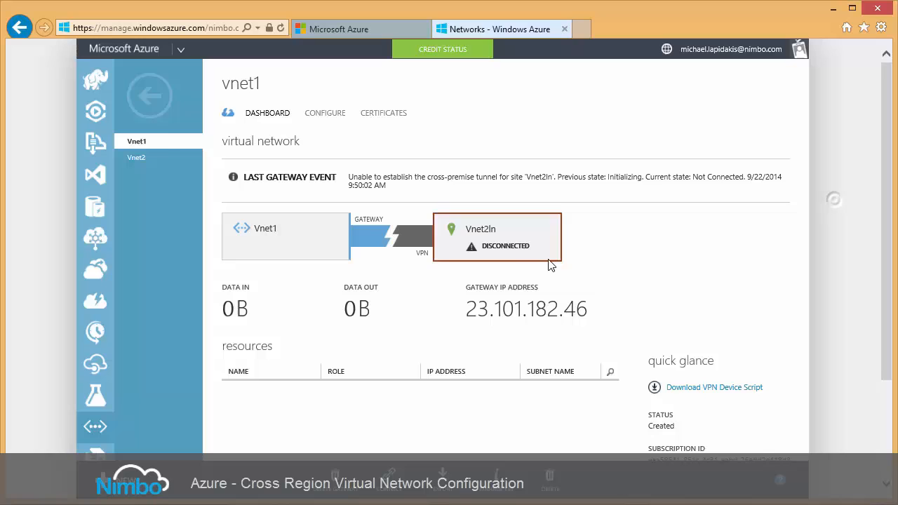
left_click(137, 158)
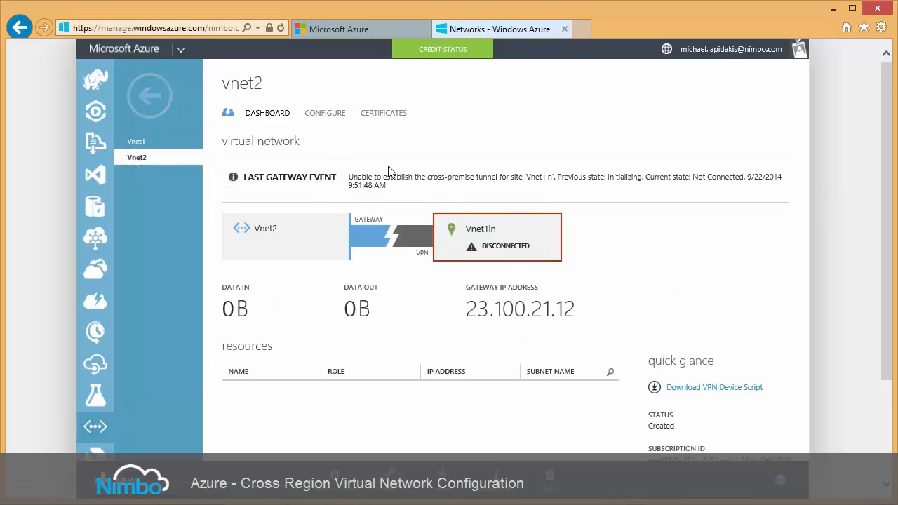
left_click(497, 476)
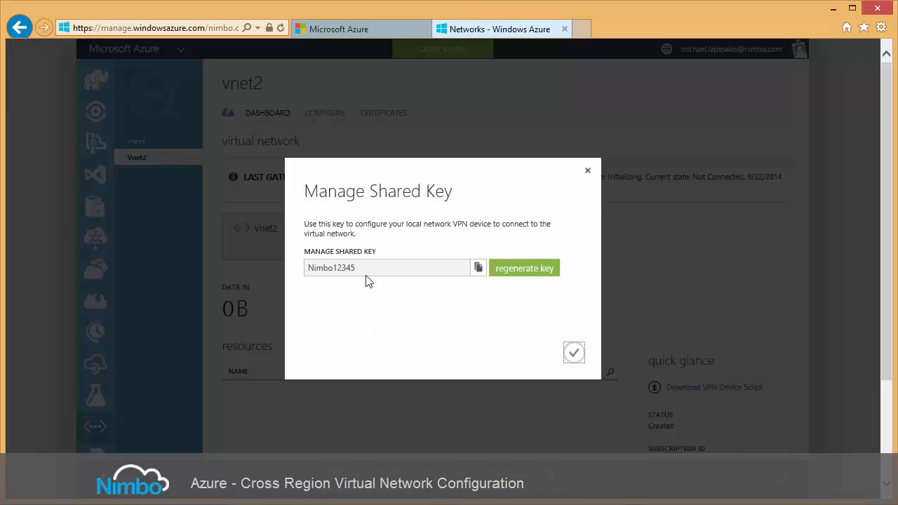
left_click(588, 170)
left_click(137, 141)
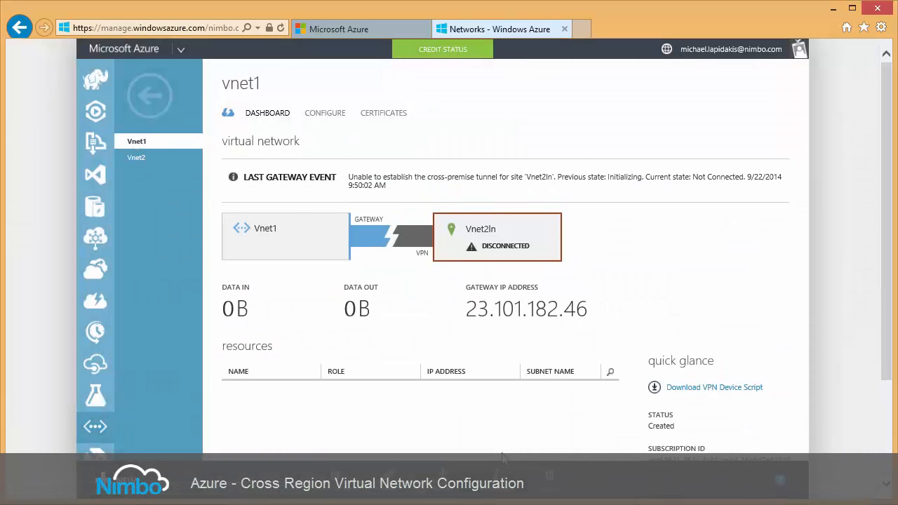
left_click(390, 479)
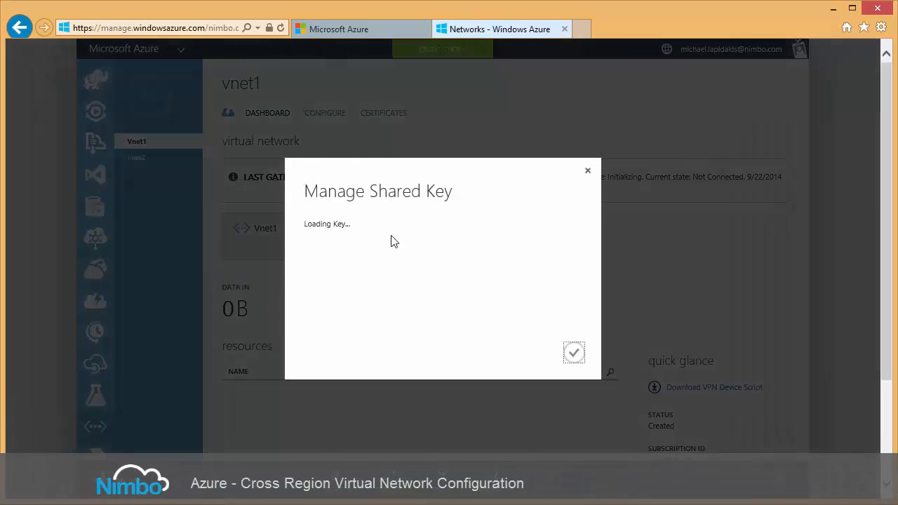
left_click(586, 170)
Step: Connect the Vnet1 gateway to Vnet2ln and the Vnet2 gateway to Vnet1ln, and return to the Vnet1 dashboard
left_click(391, 479)
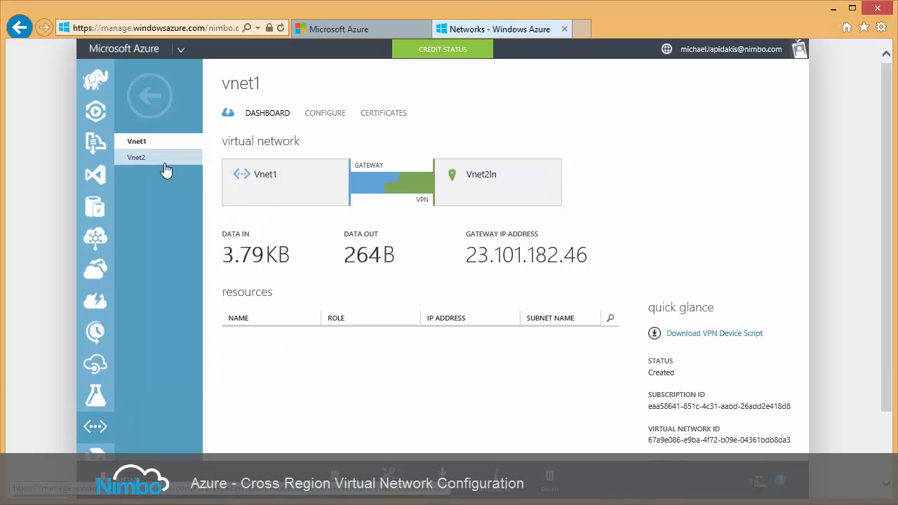
left_click(167, 164)
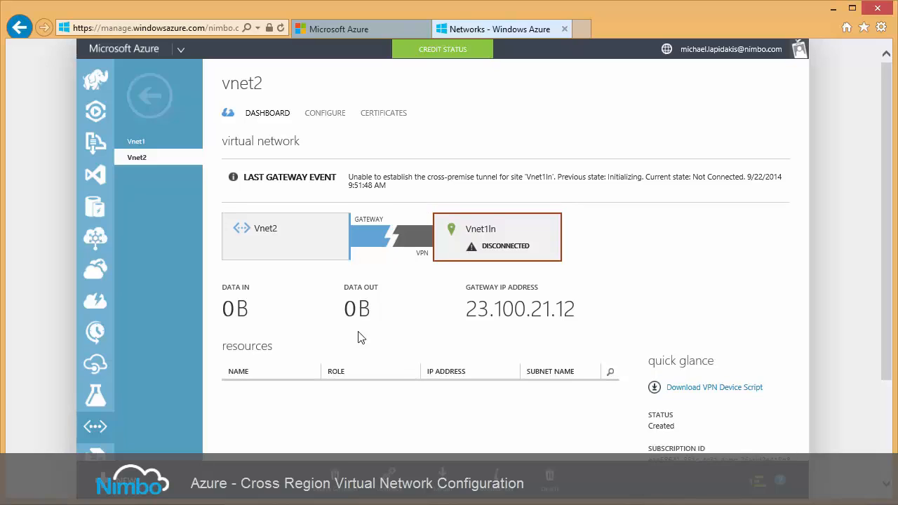
left_click(384, 477)
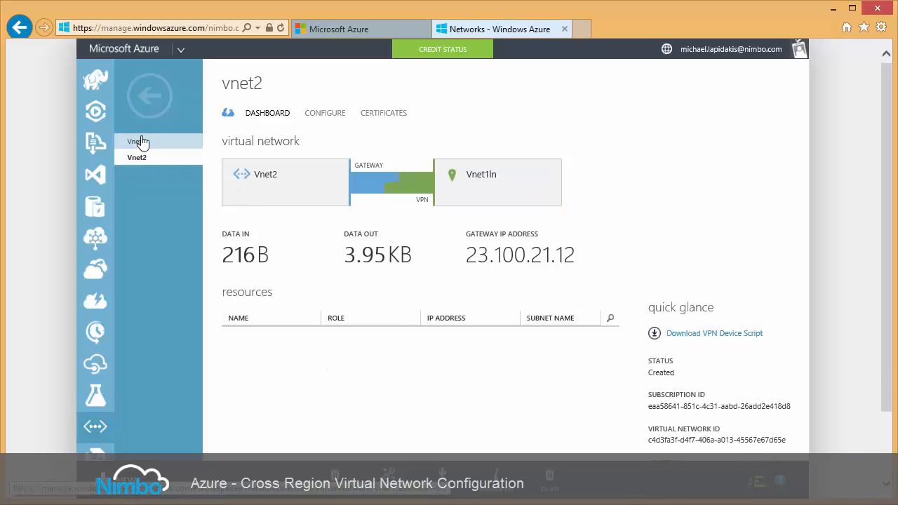
left_click(137, 142)
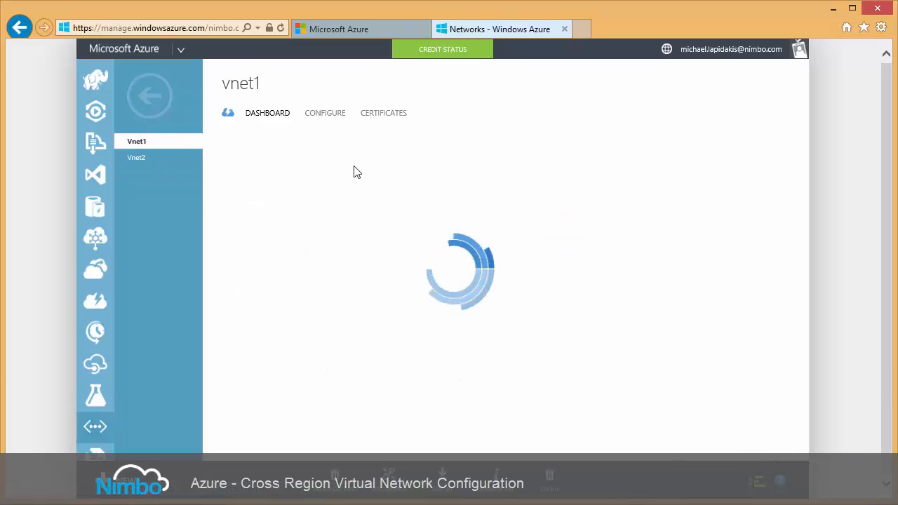